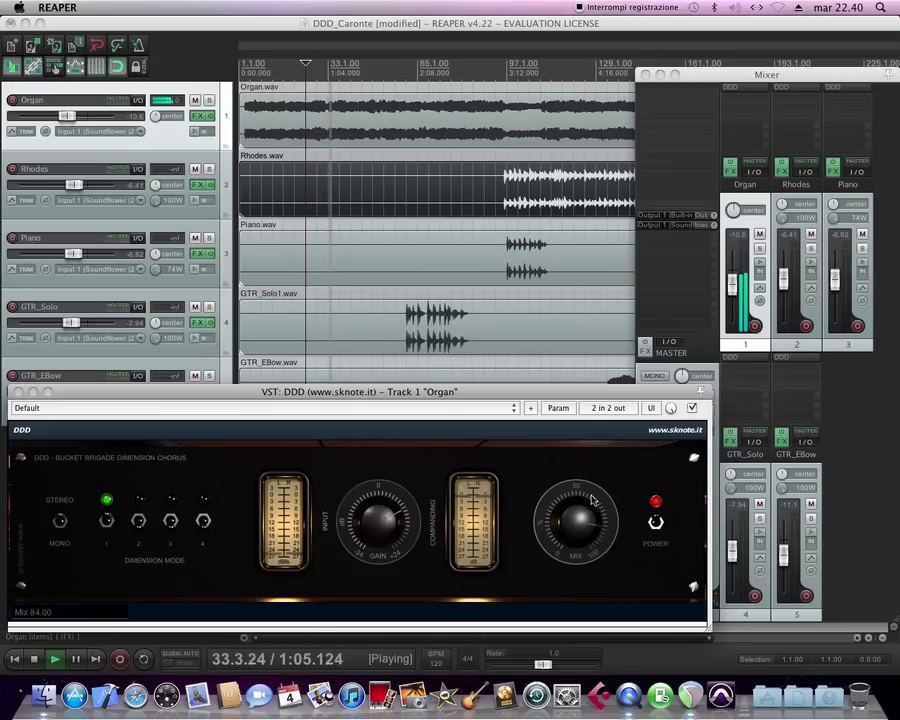
# Set the Organ track's DDD chorus mix to 79, and switch its power off and back on to compare
pyautogui.moveTo(570, 533); pyautogui.dragTo(571, 541)
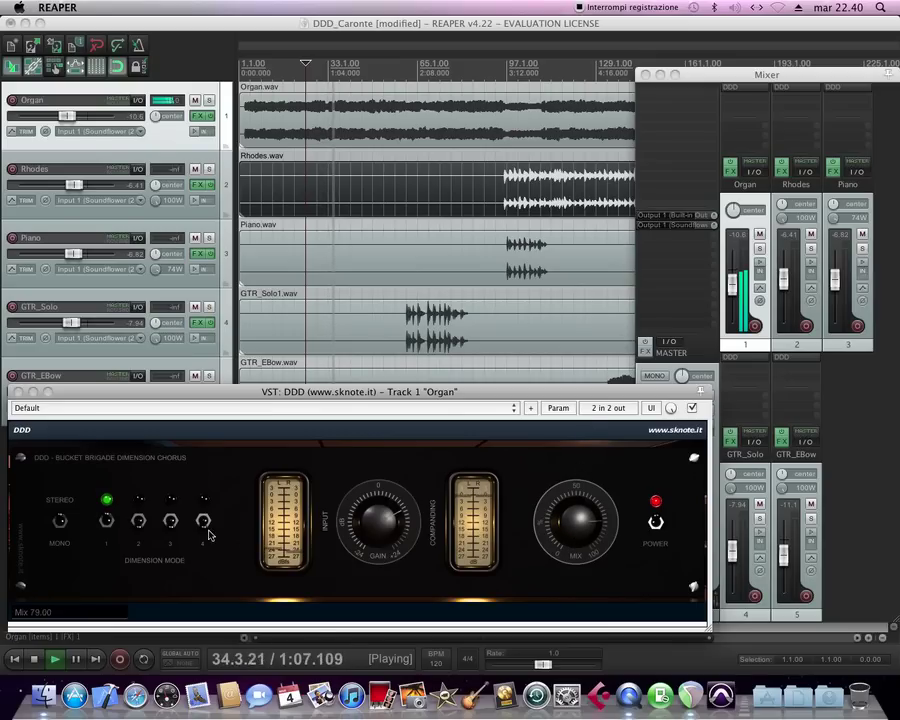
pyautogui.click(658, 528)
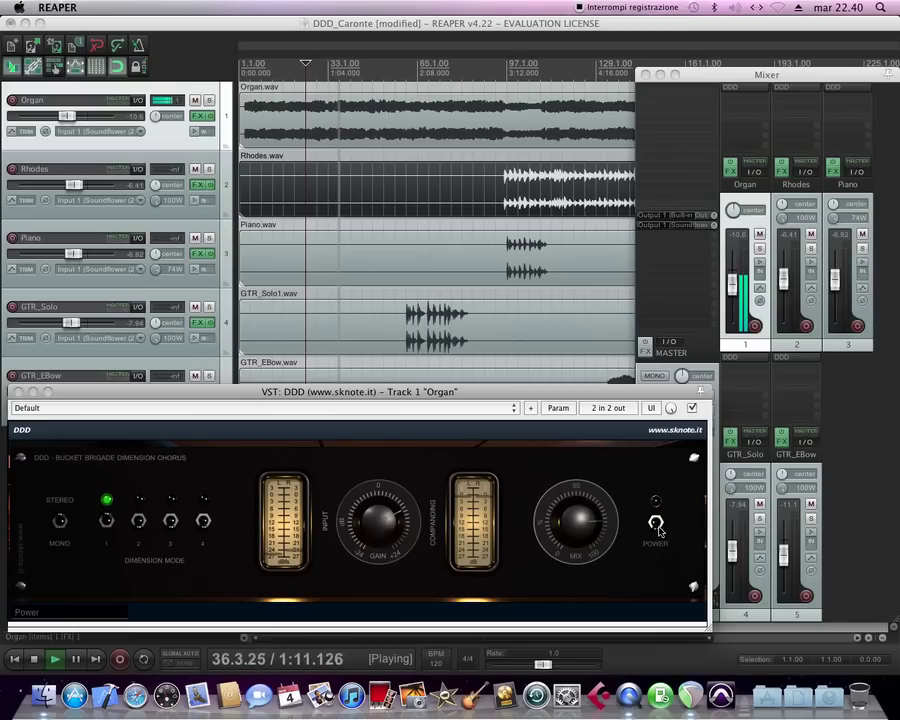
pyautogui.click(657, 525)
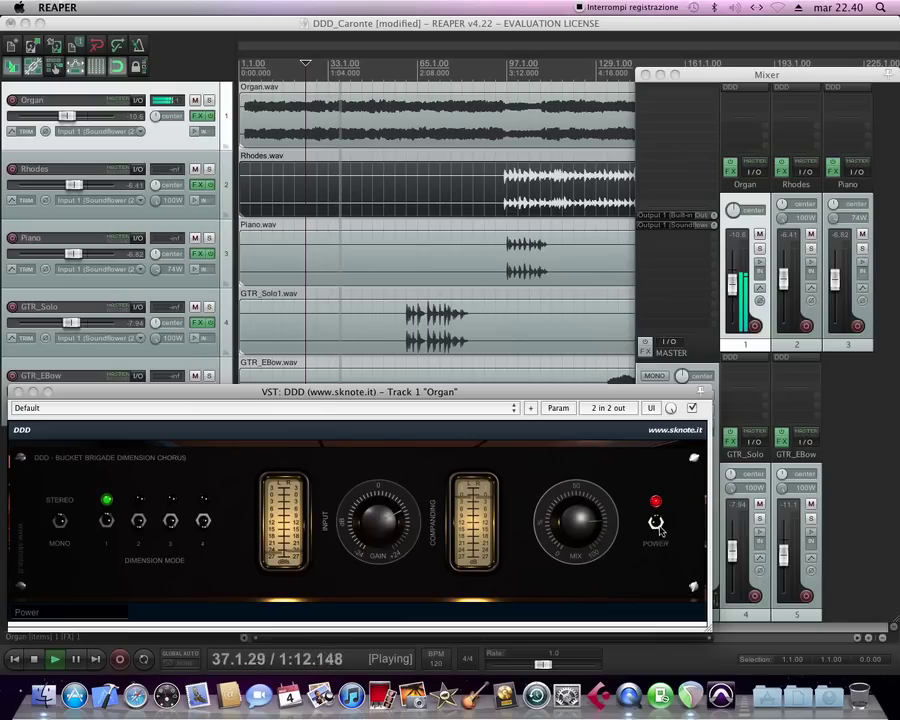
# Audition dimension modes 2, 3, 4 and 1 on the Organ chorus, settle on mode 4, and compare it with the power off
pyautogui.click(138, 521)
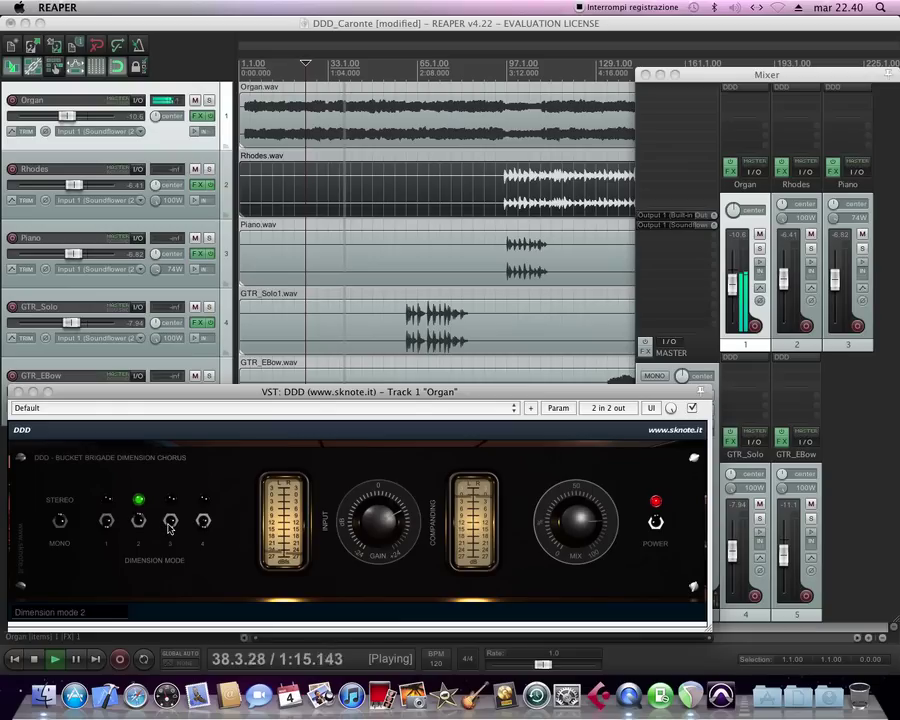
pyautogui.click(170, 521)
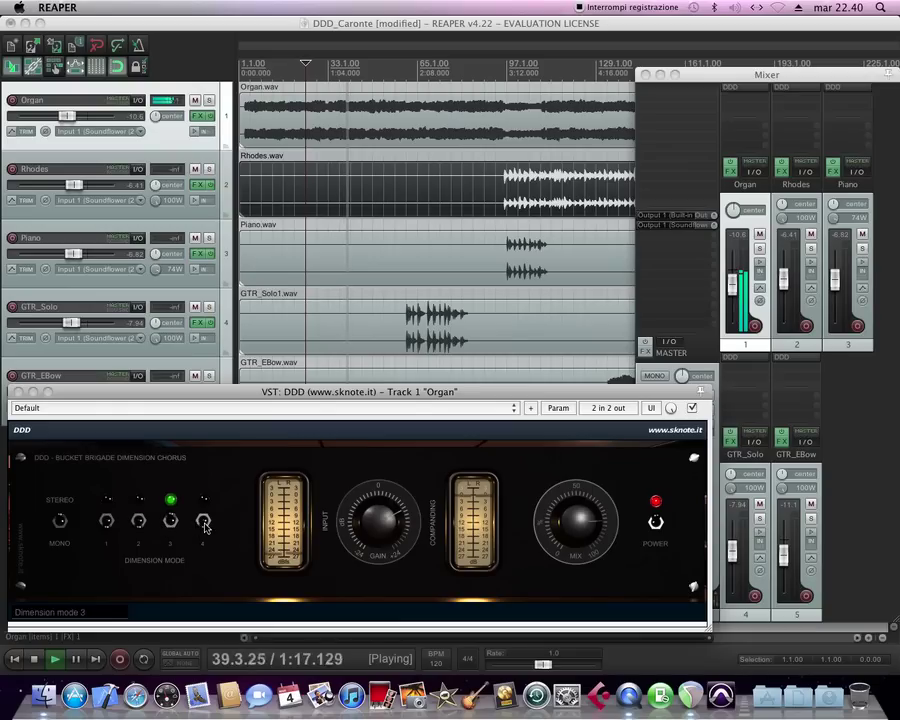
pyautogui.click(204, 521)
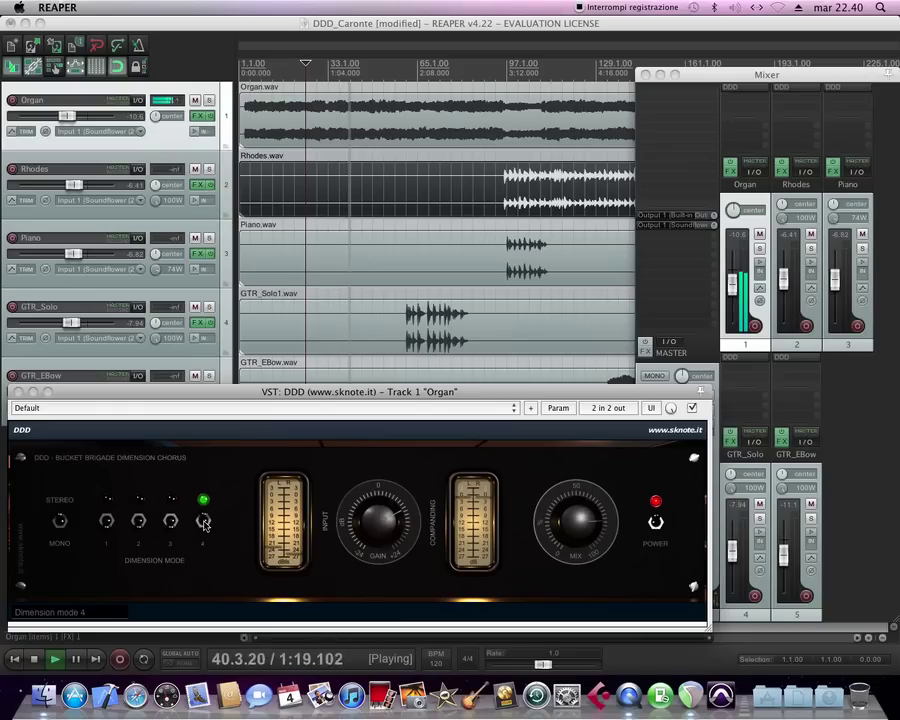
pyautogui.click(107, 522)
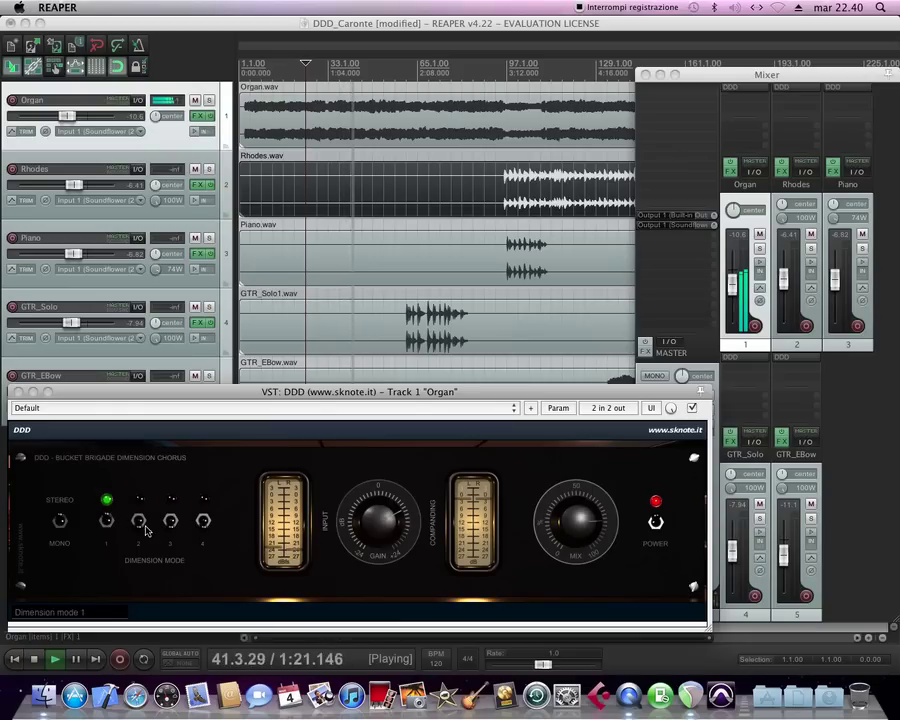
pyautogui.click(205, 523)
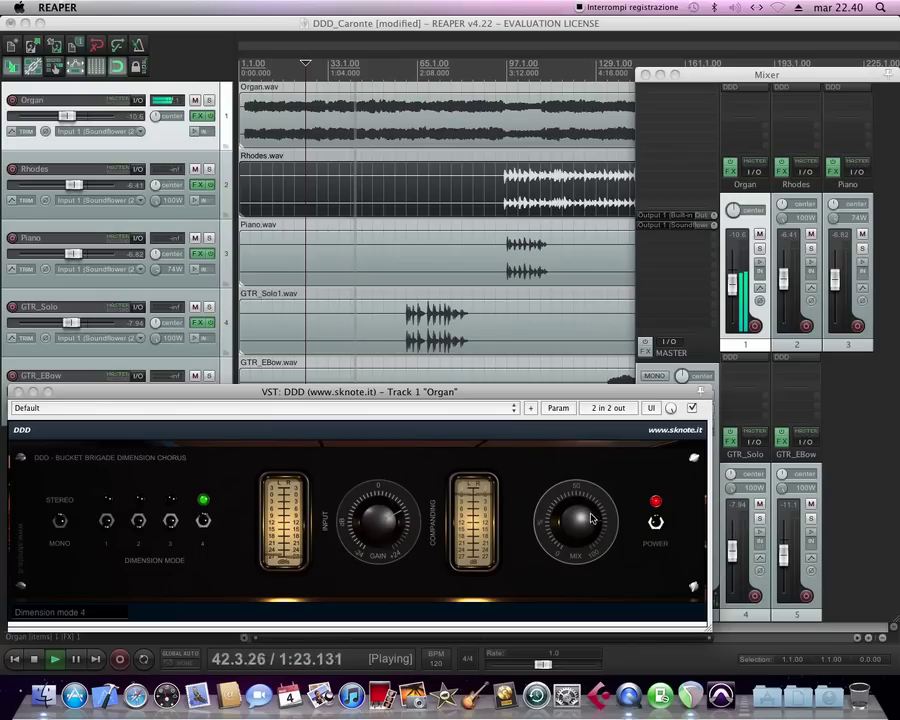
pyautogui.click(656, 522)
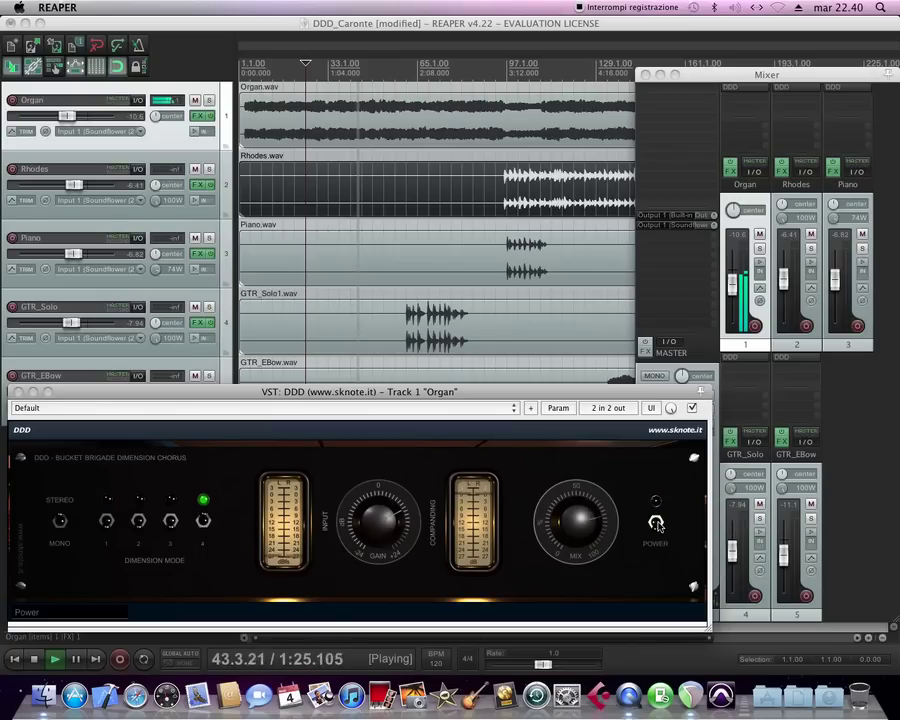
pyautogui.click(656, 522)
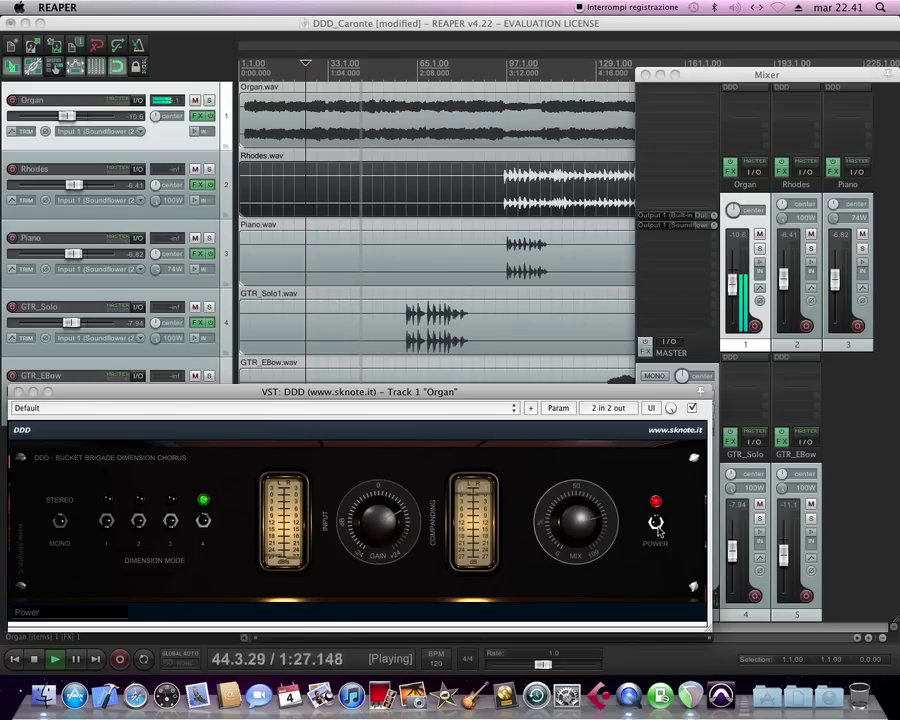
# Play from the start of the GTR_Solo1.wav solo, and power on the GTR_Solo track's DDD chorus
pyautogui.click(405, 110)
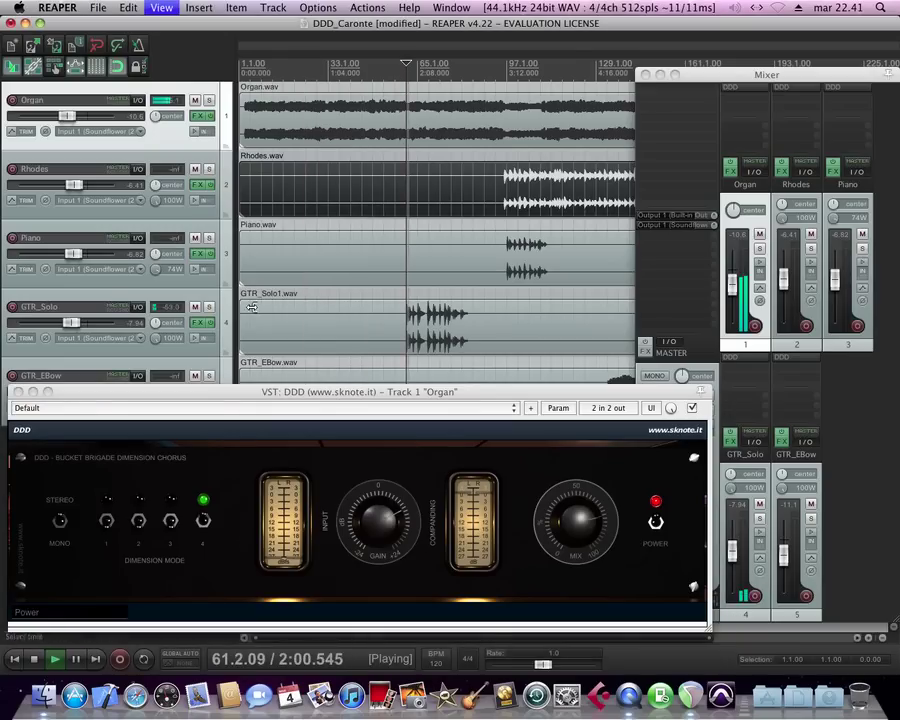
pyautogui.click(251, 307)
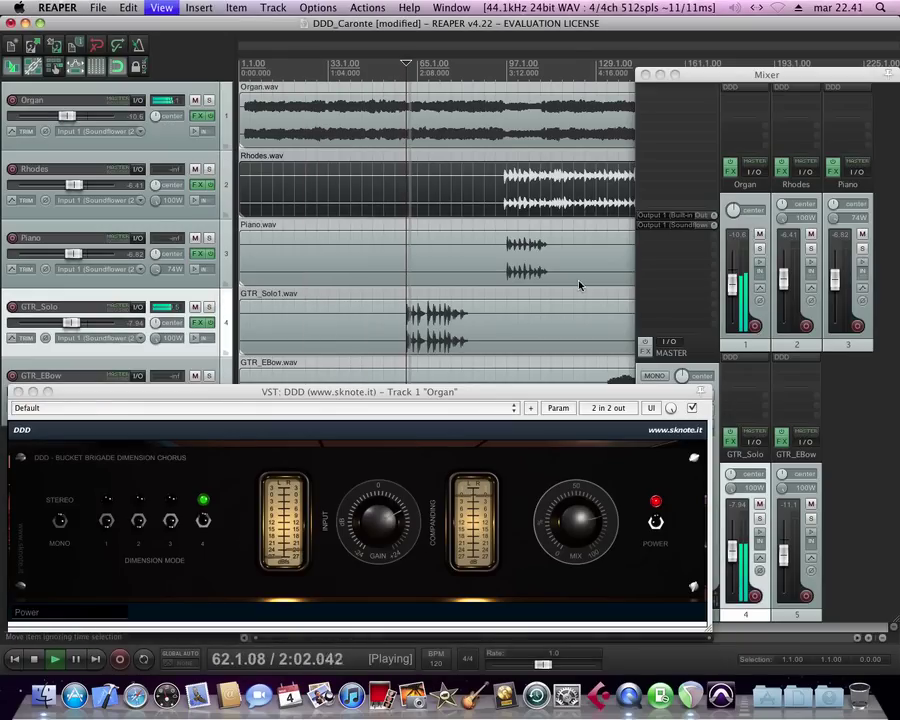
pyautogui.click(731, 441)
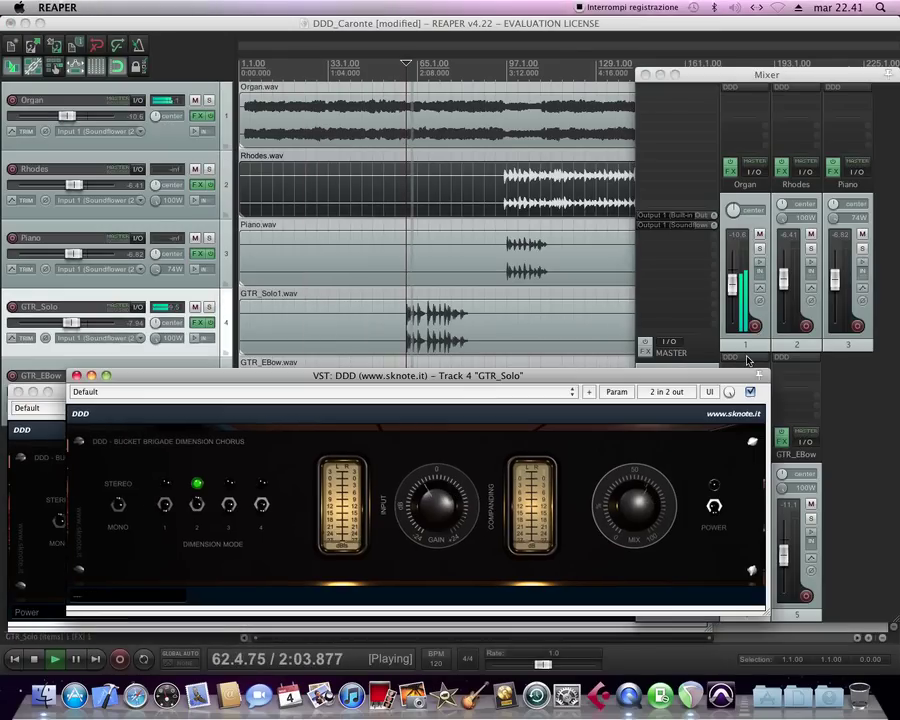
pyautogui.click(714, 506)
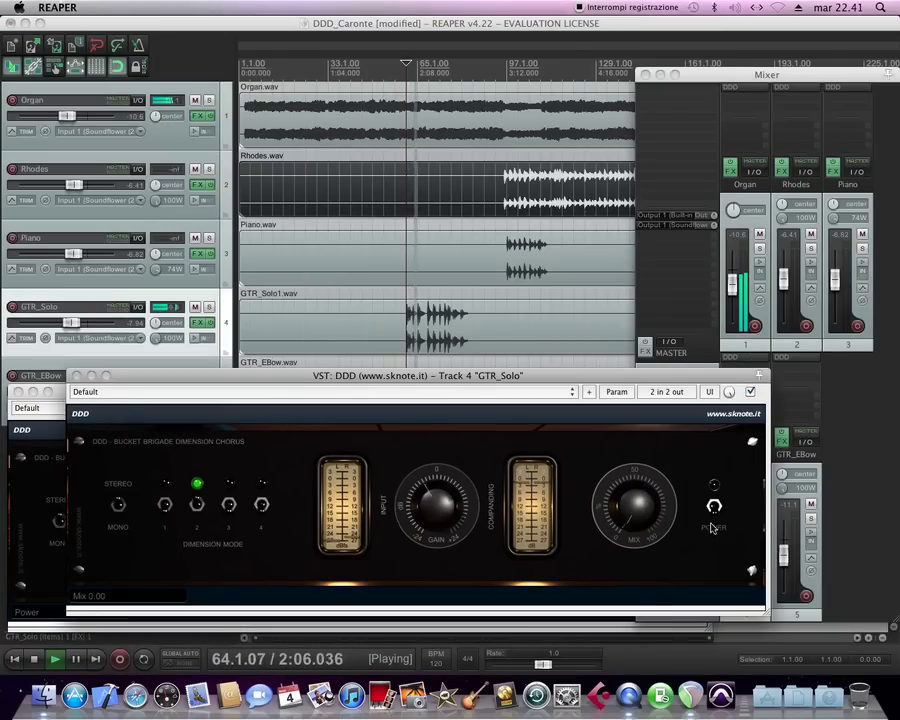
# Set the GTR_Solo chorus mix to 67 and compare the guitar with the chorus power off and on
pyautogui.moveTo(628, 512); pyautogui.dragTo(650, 430)
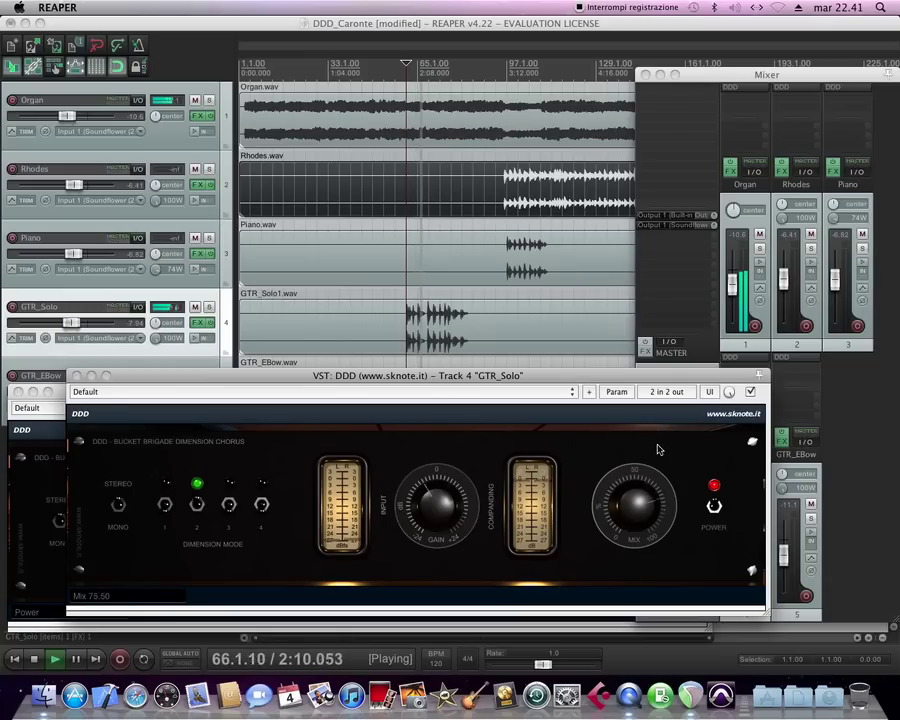
pyautogui.moveTo(651, 502); pyautogui.dragTo(659, 511)
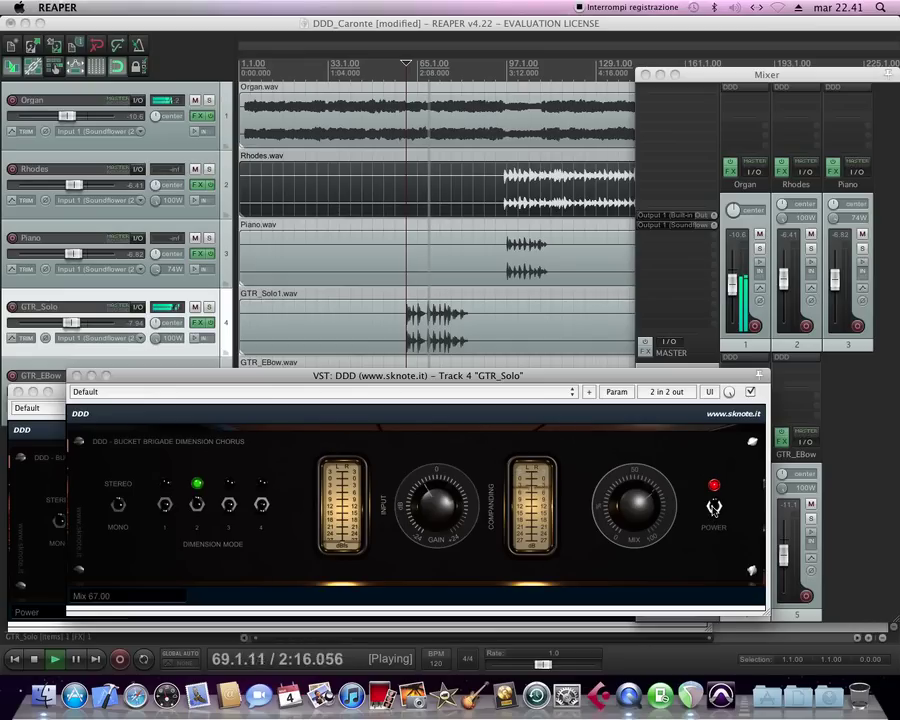
pyautogui.click(714, 507)
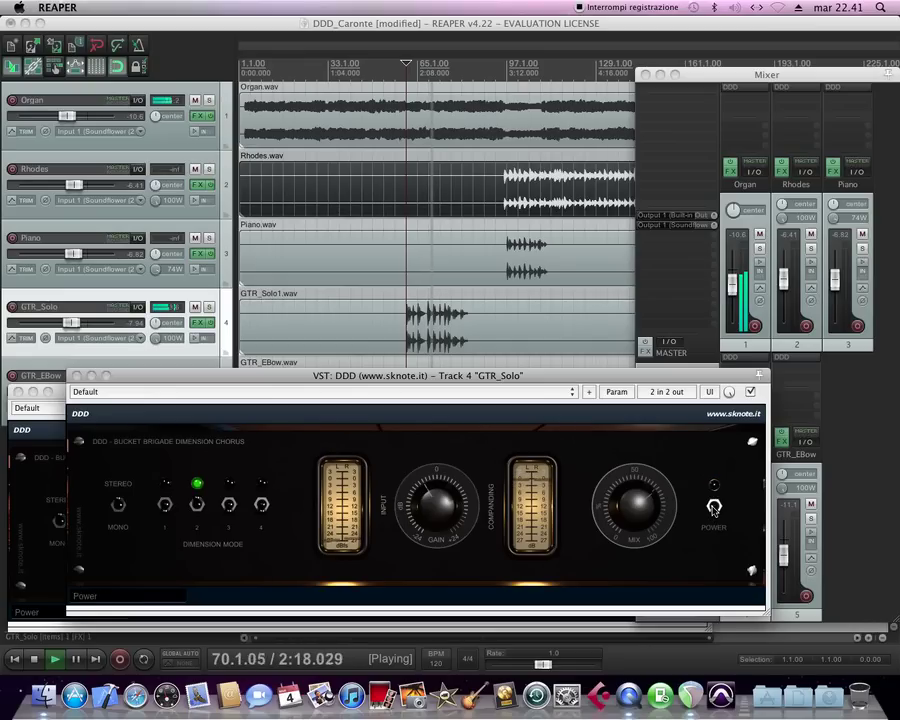
# Audition dimension modes 4, 3, 1 and 2 on the GTR_Solo chorus, and finish on mode 4
pyautogui.click(261, 504)
pyautogui.click(229, 508)
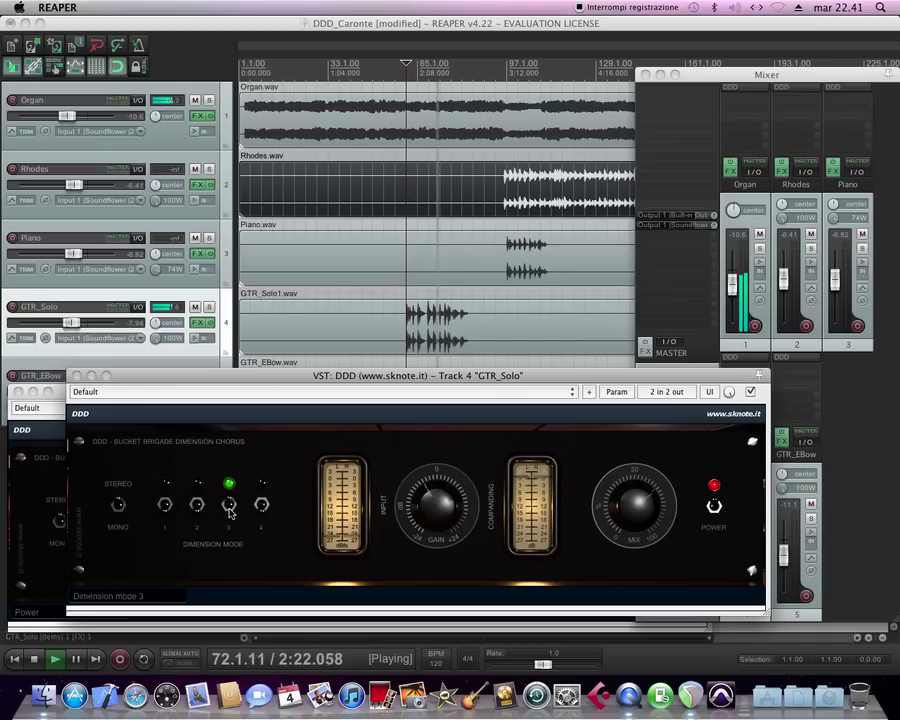
pyautogui.click(166, 507)
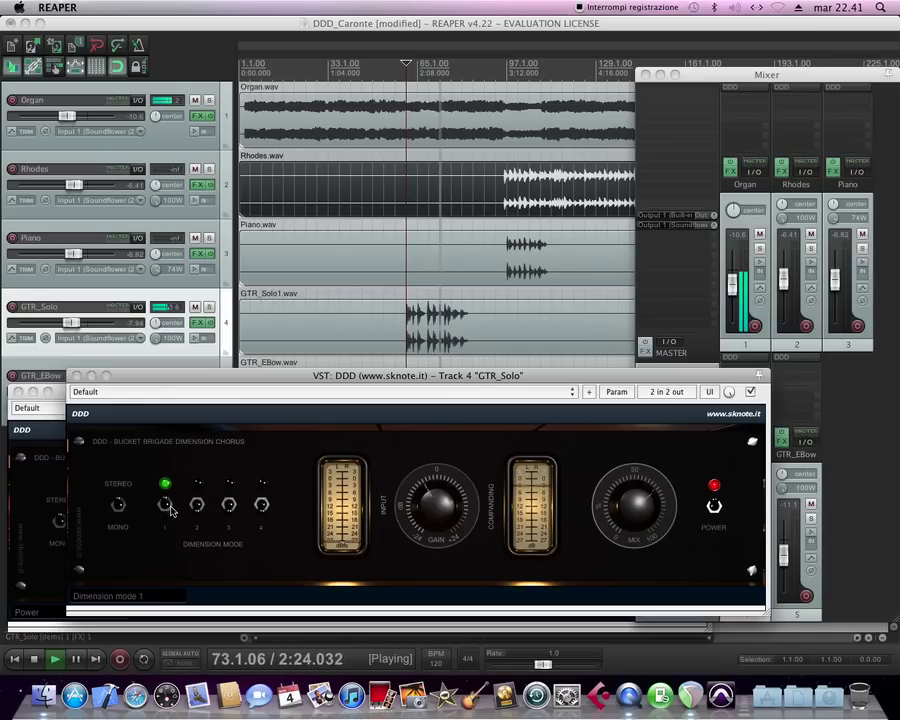
pyautogui.click(198, 509)
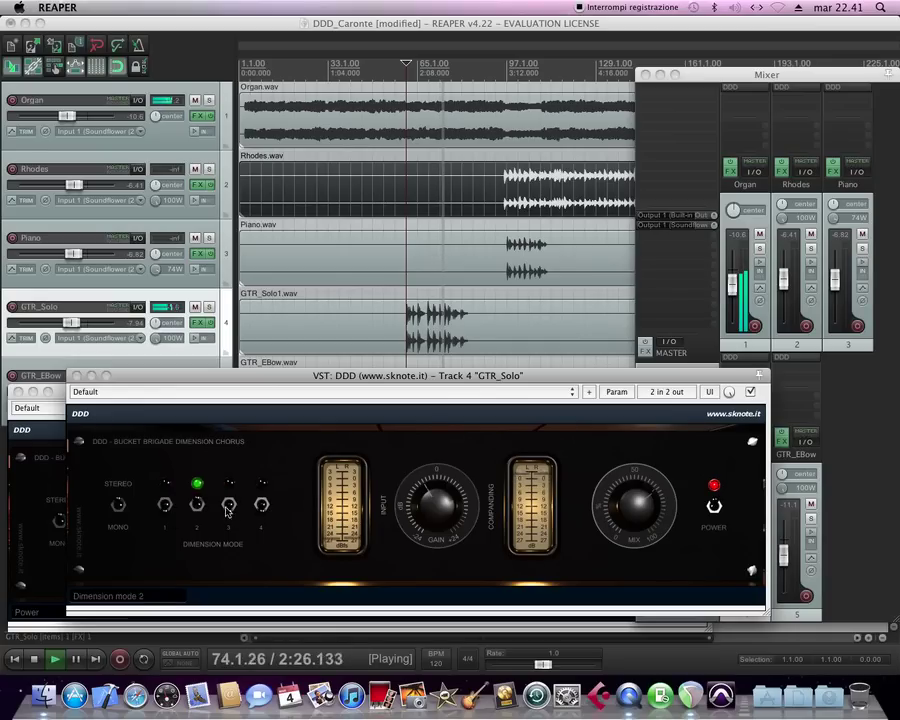
pyautogui.click(262, 506)
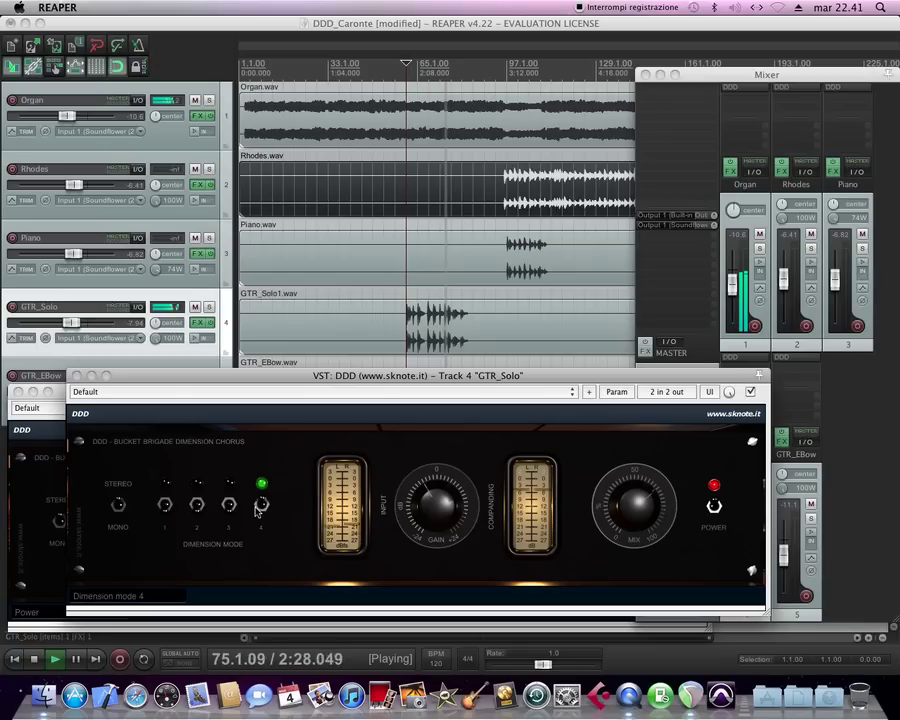
# Reduce the GTR_Solo chorus mix to 58.5, and switch its power off and back on to compare
pyautogui.click(625, 516)
pyautogui.scroll(-1, 631, 514)
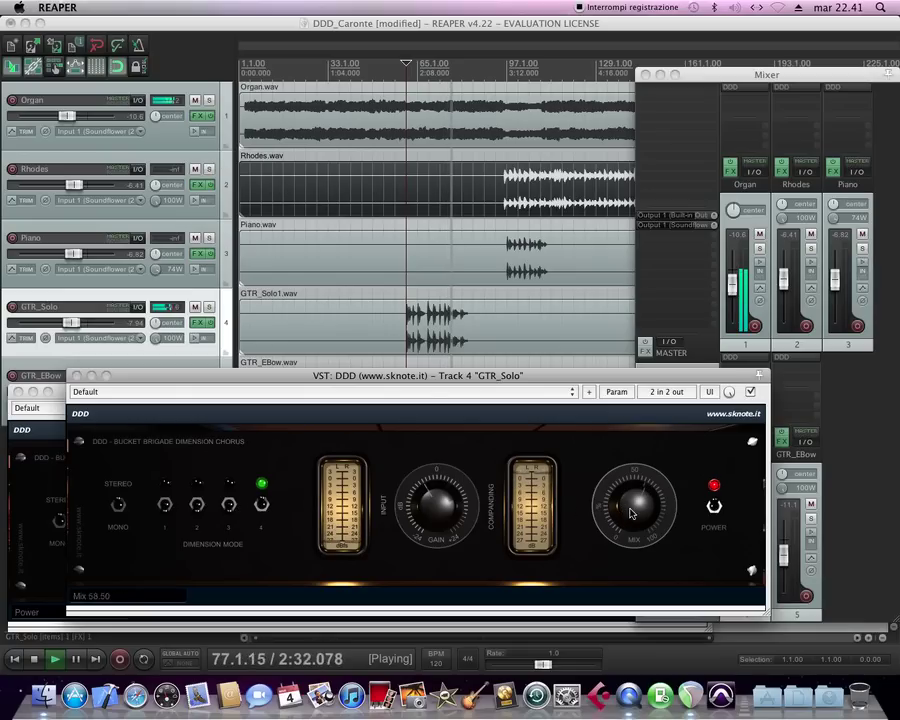
pyautogui.click(716, 507)
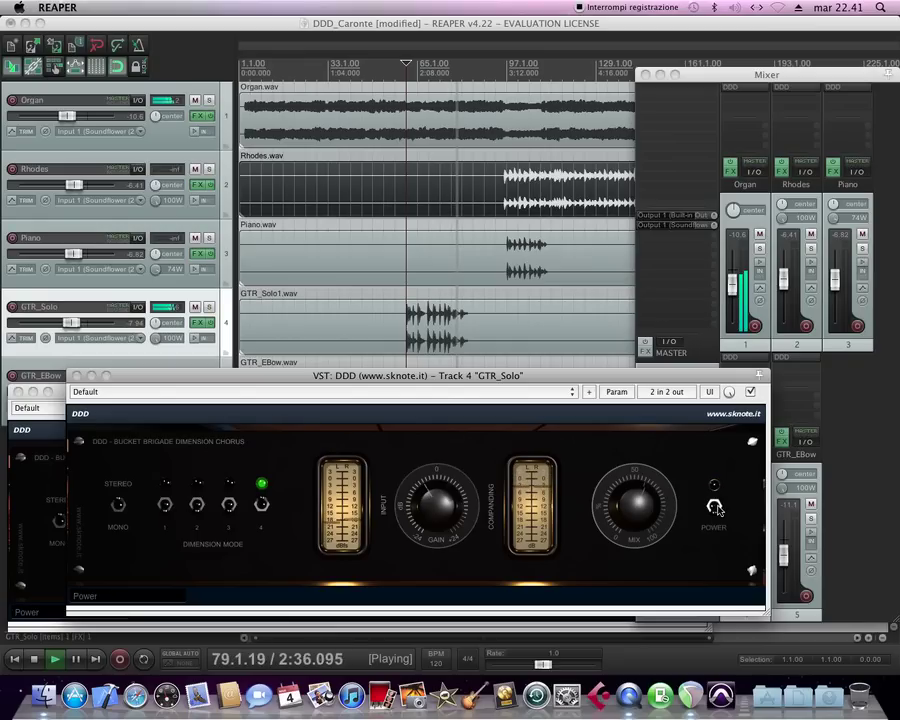
pyautogui.click(716, 507)
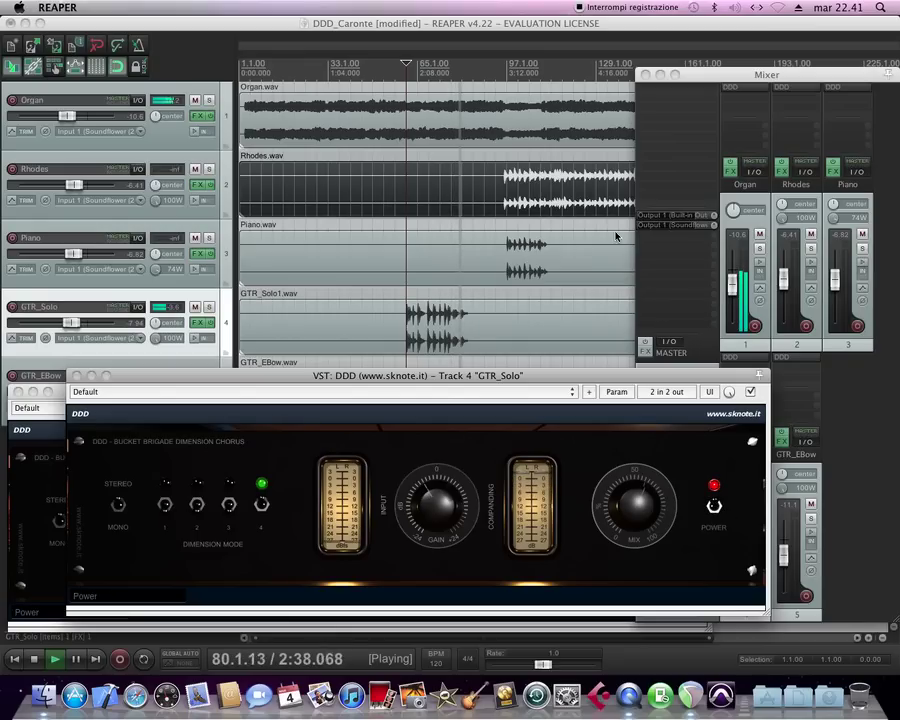
# Replay the guitar solo from bar 61, bypassing and re-enabling the Organ and GTR_Solo track effects to compare the sound
pyautogui.click(406, 80)
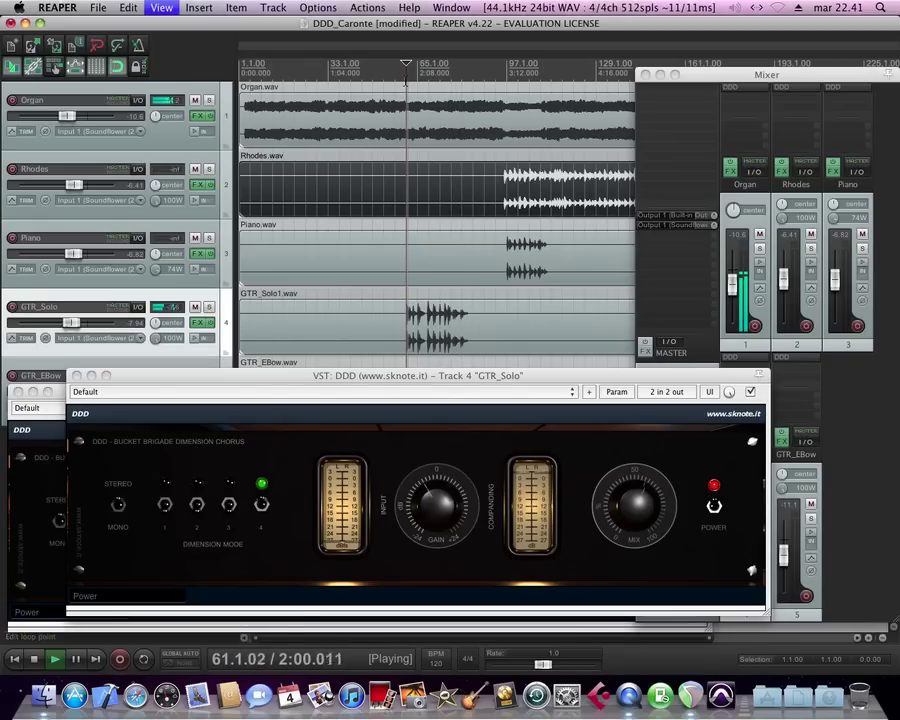
pyautogui.click(733, 362)
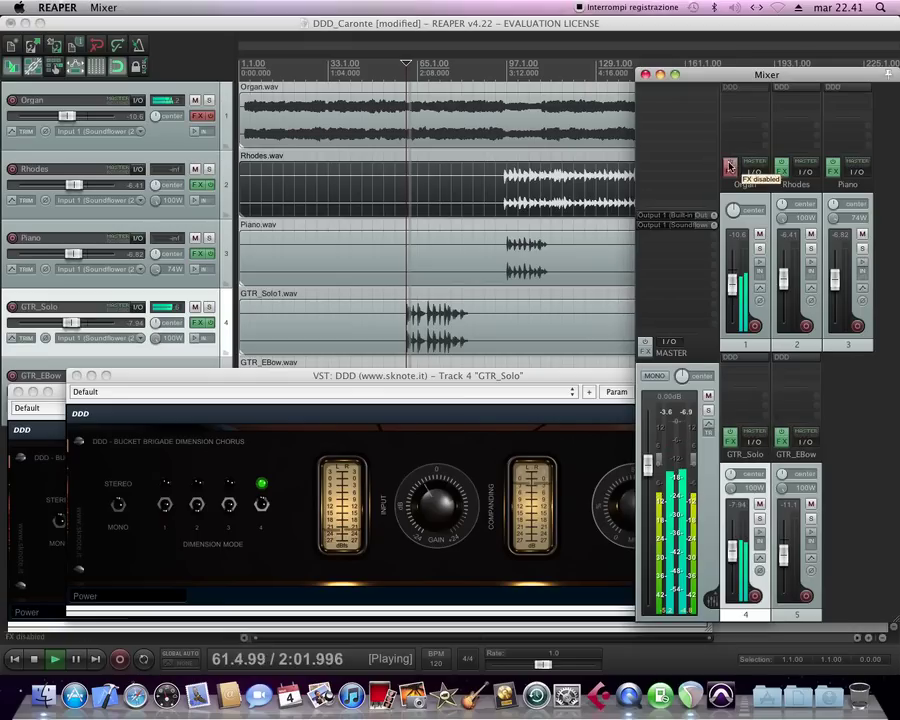
pyautogui.click(733, 435)
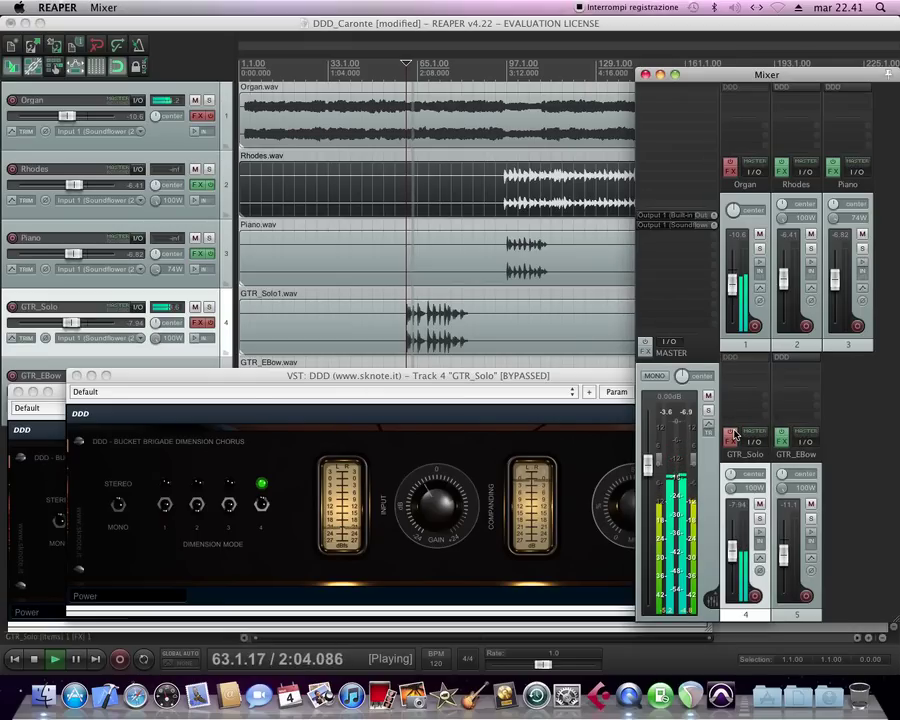
pyautogui.click(733, 165)
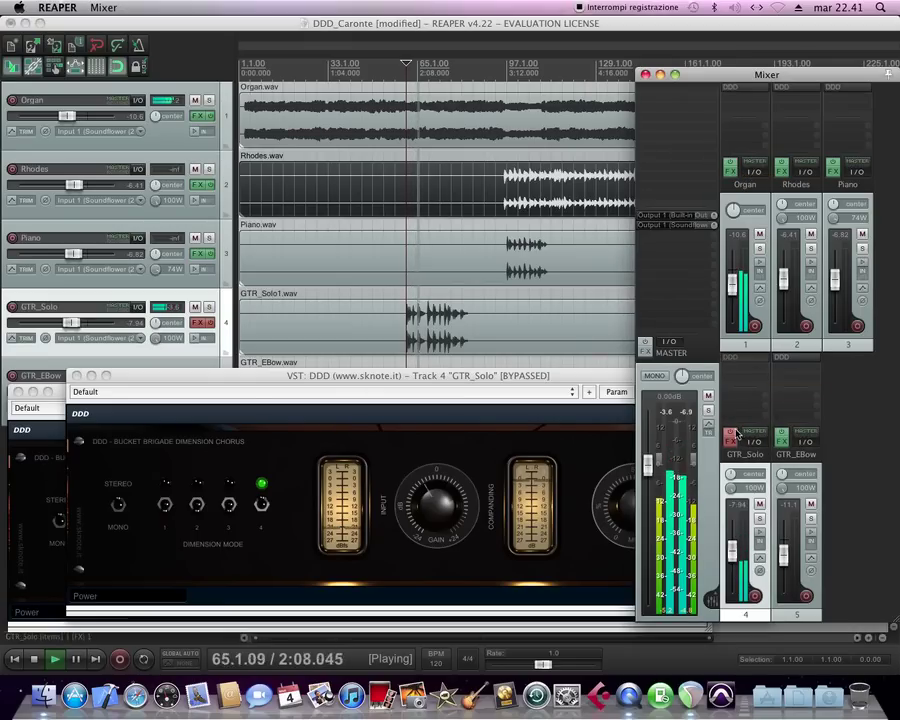
pyautogui.click(733, 436)
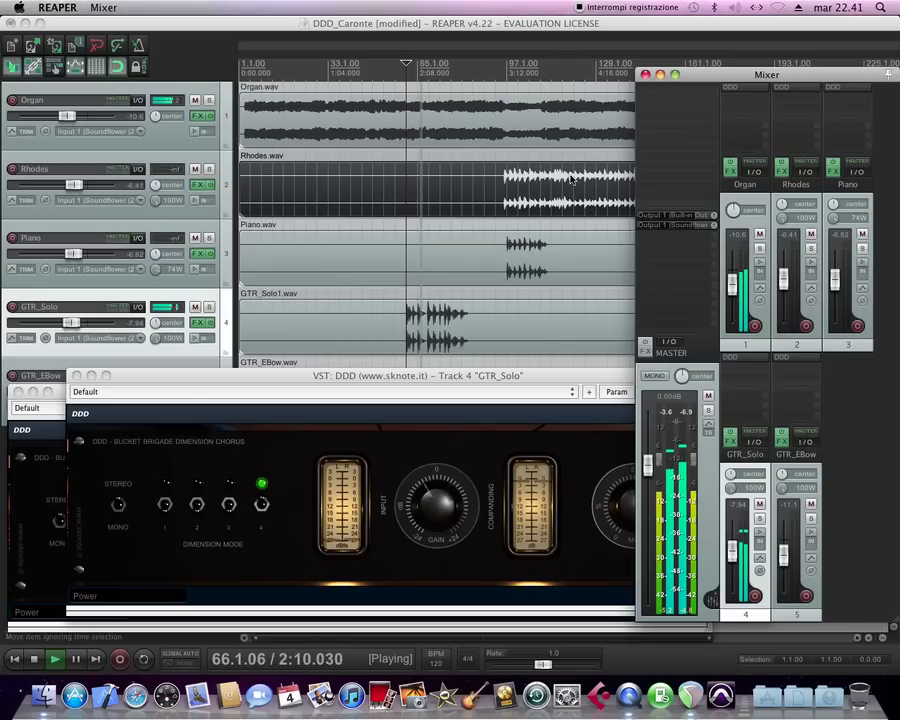
# Move playback to just before the Rhodes.wav entry and solo the Rhodes track
pyautogui.click(486, 66)
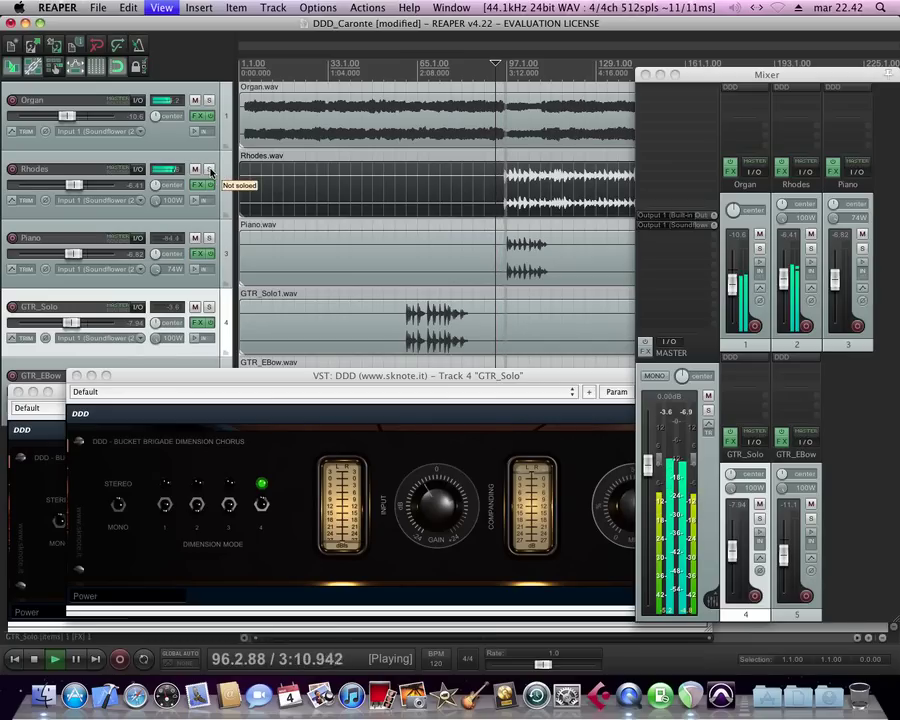
pyautogui.click(209, 170)
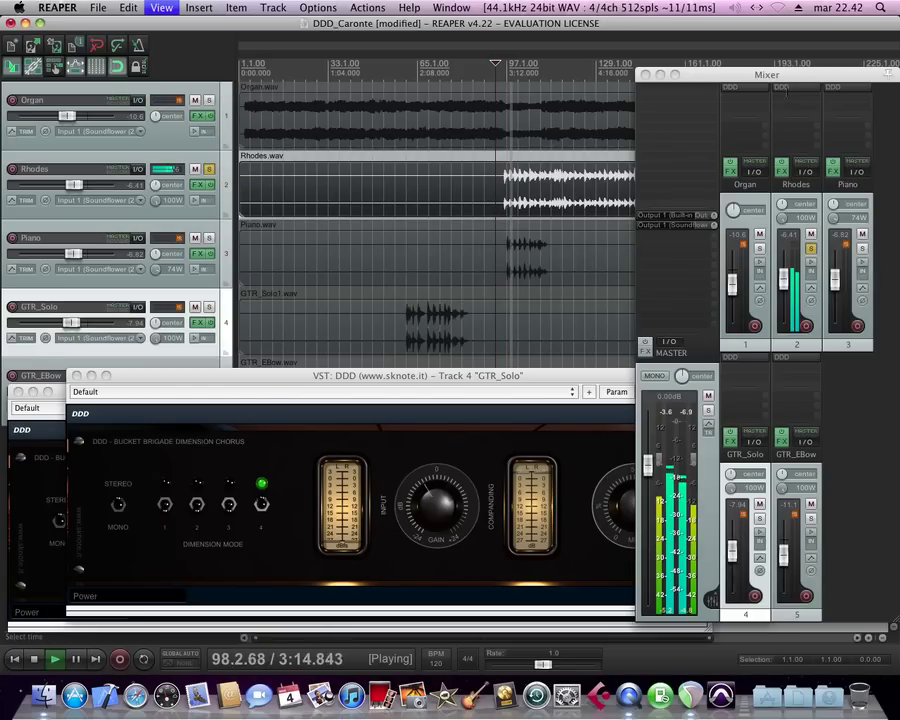
# Power on the Rhodes track's DDD chorus, with its mix at 86.5 and dimension mode 4
pyautogui.click(787, 88)
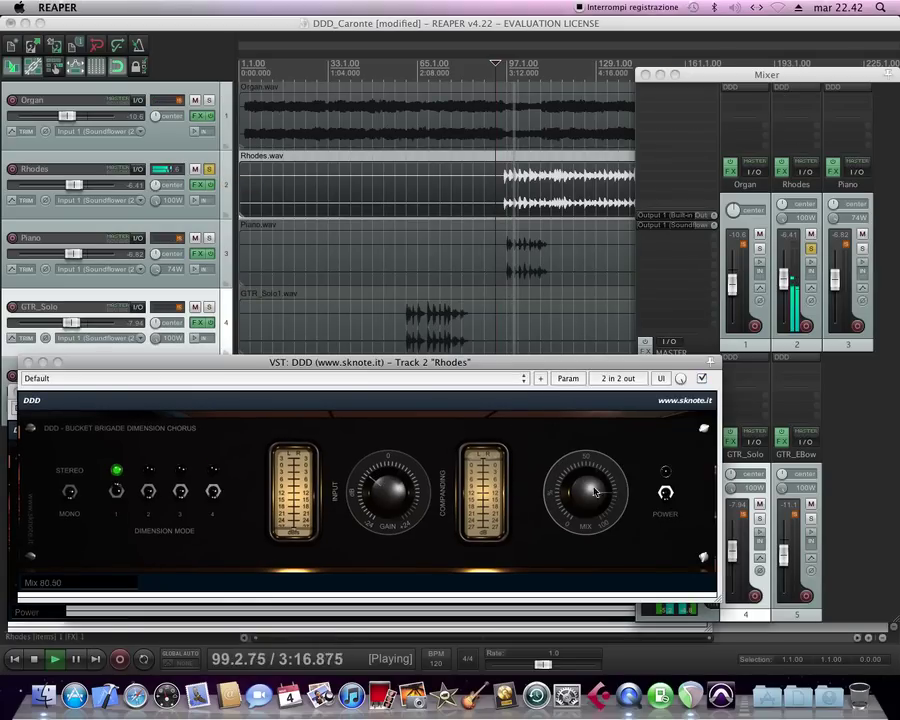
pyautogui.click(665, 492)
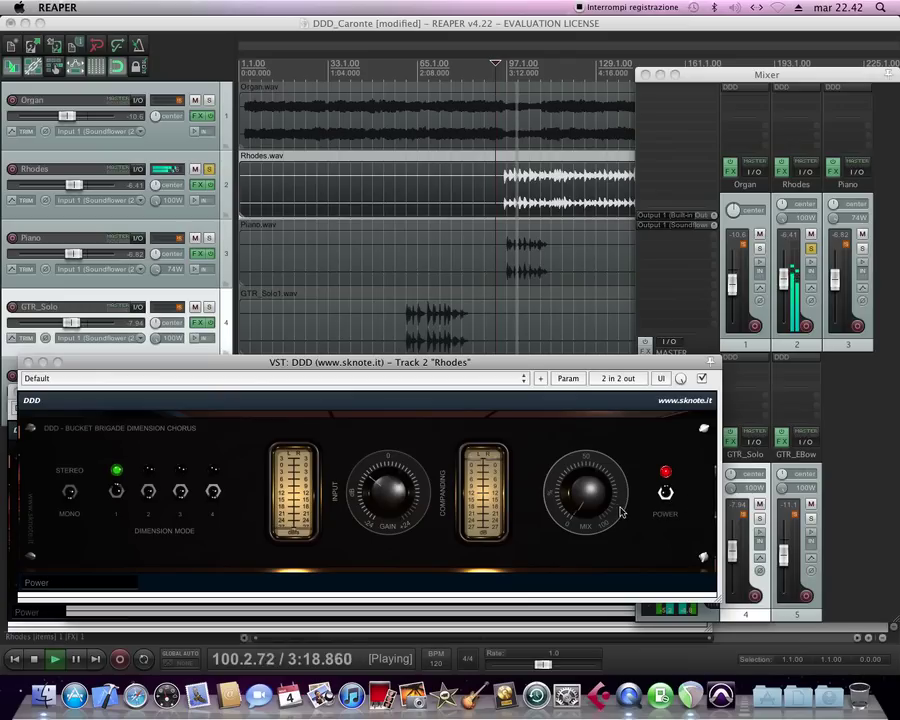
pyautogui.moveTo(588, 495); pyautogui.dragTo(613, 398)
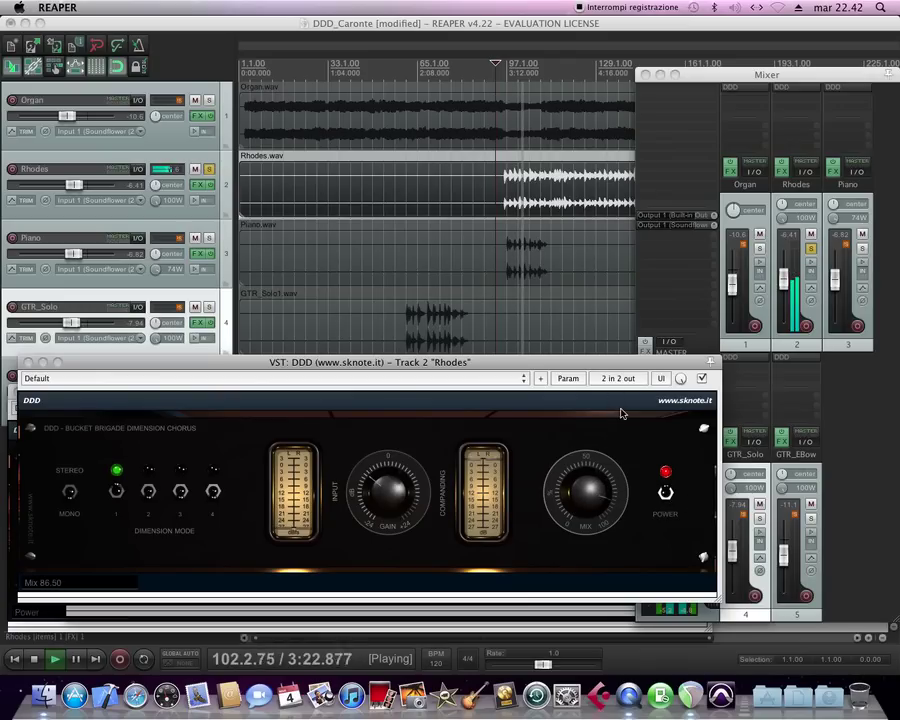
pyautogui.click(213, 491)
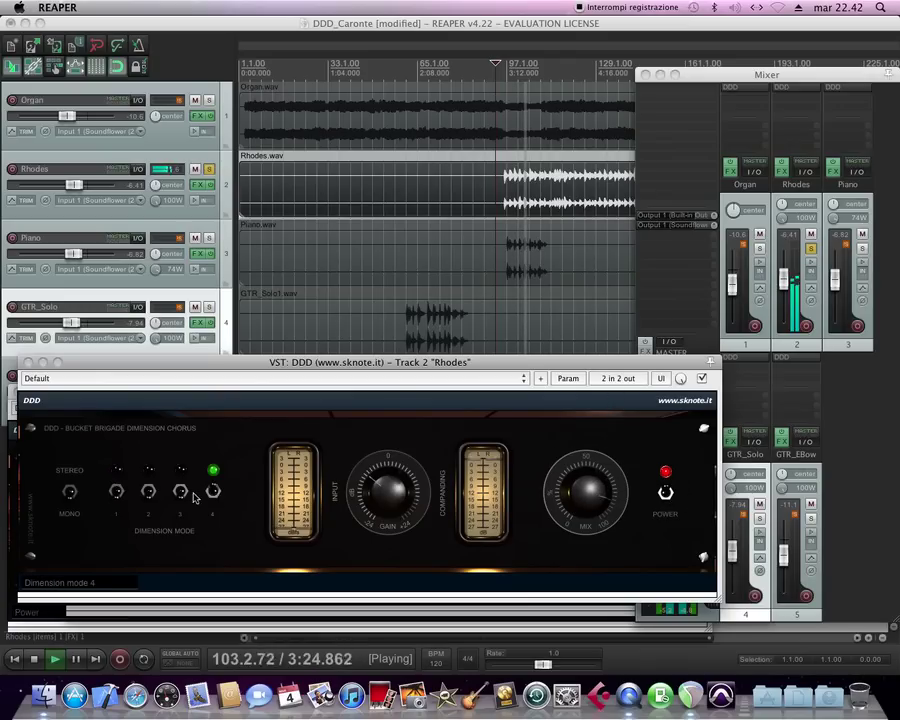
# Audition the Rhodes chorus in dimension modes 3, 2 and 1, with its mix at 89
pyautogui.click(182, 493)
pyautogui.click(148, 491)
pyautogui.click(116, 491)
pyautogui.click(69, 492)
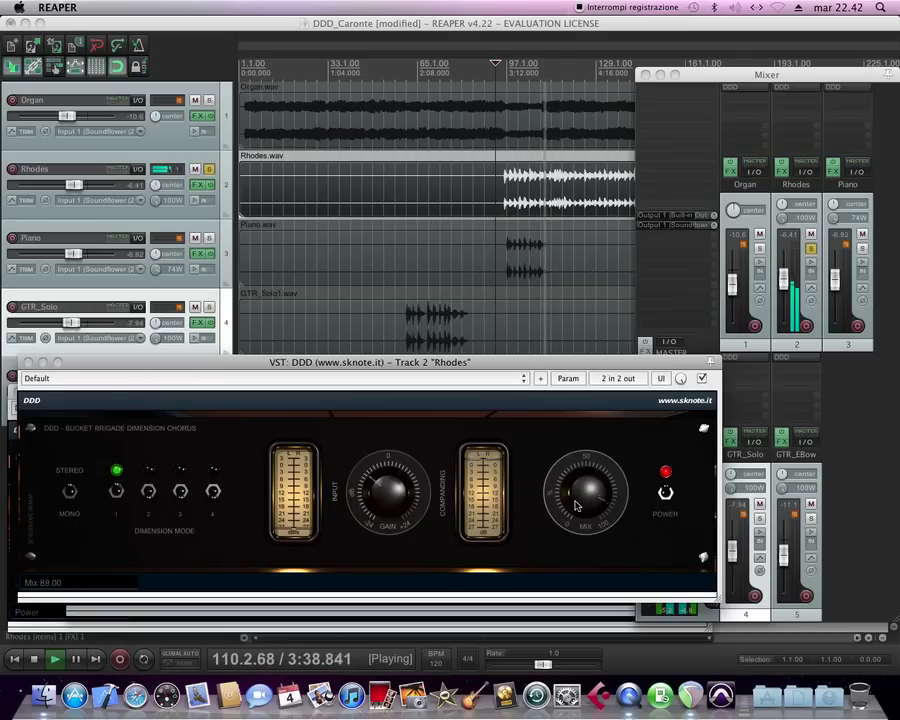
# Compare the Rhodes chorus powered off and on, first with its gain at 93.5 and again with the gain turned far down
pyautogui.moveTo(390, 447)
pyautogui.mouseDown()
pyautogui.moveTo(392, 424)
pyautogui.moveTo(392, 434)
pyautogui.mouseUp()
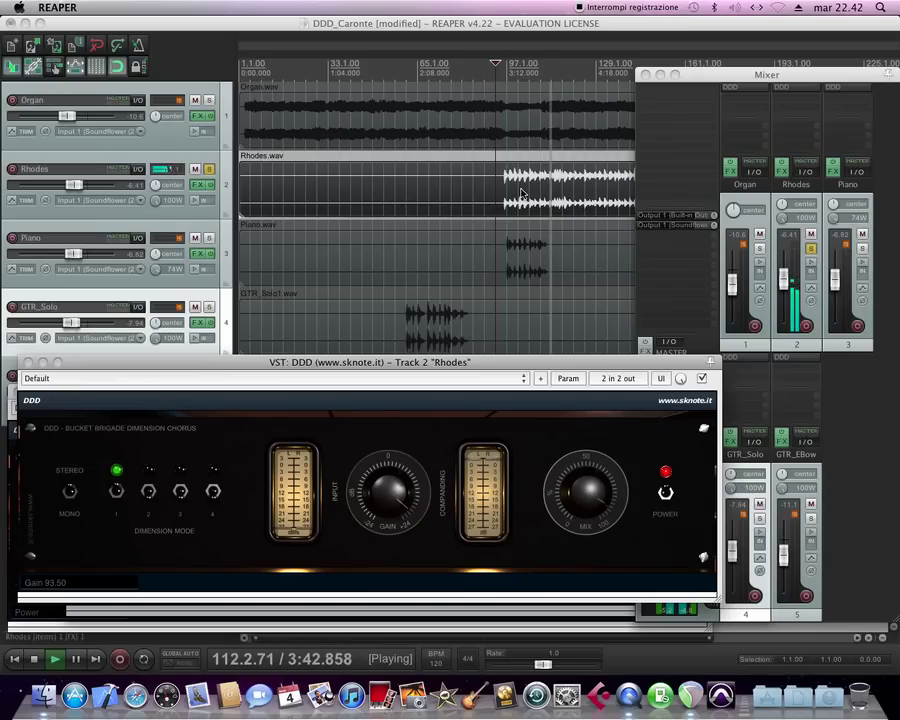
pyautogui.click(665, 492)
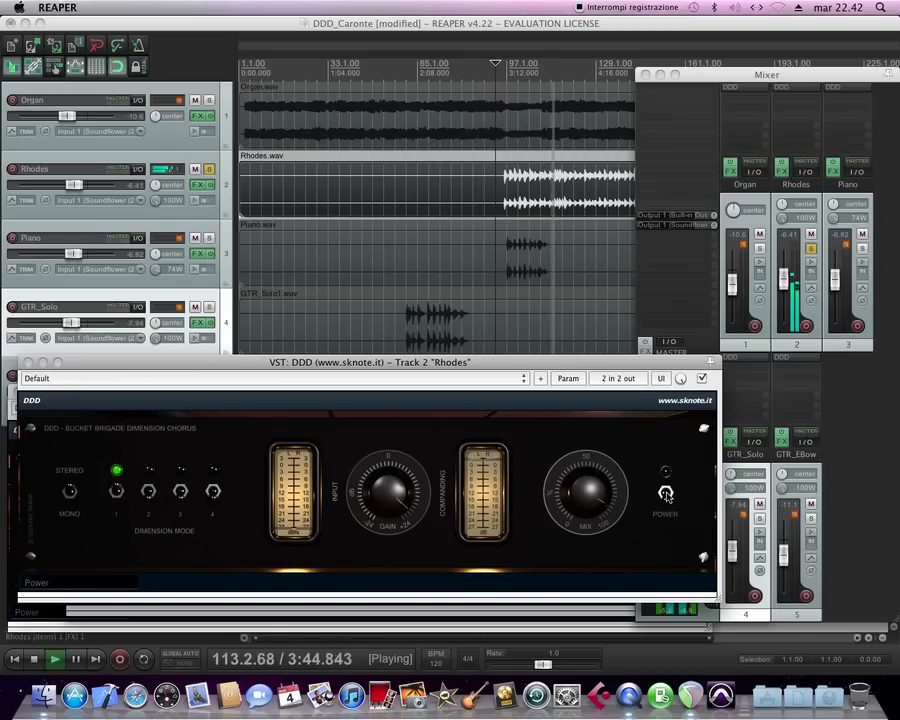
pyautogui.click(665, 492)
pyautogui.moveTo(391, 489); pyautogui.dragTo(393, 510)
pyautogui.click(665, 492)
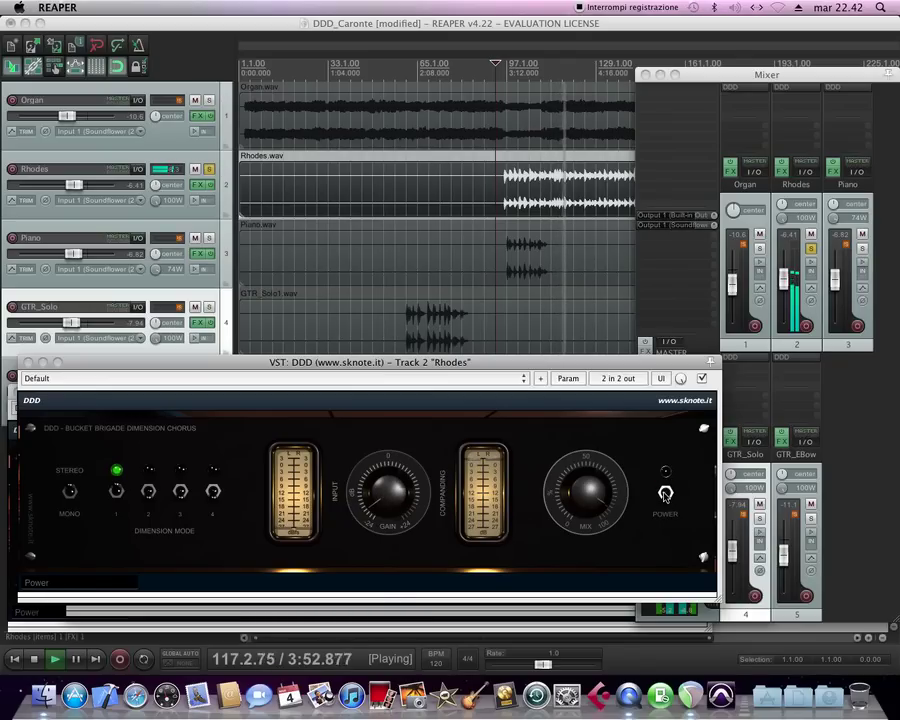
pyautogui.click(665, 492)
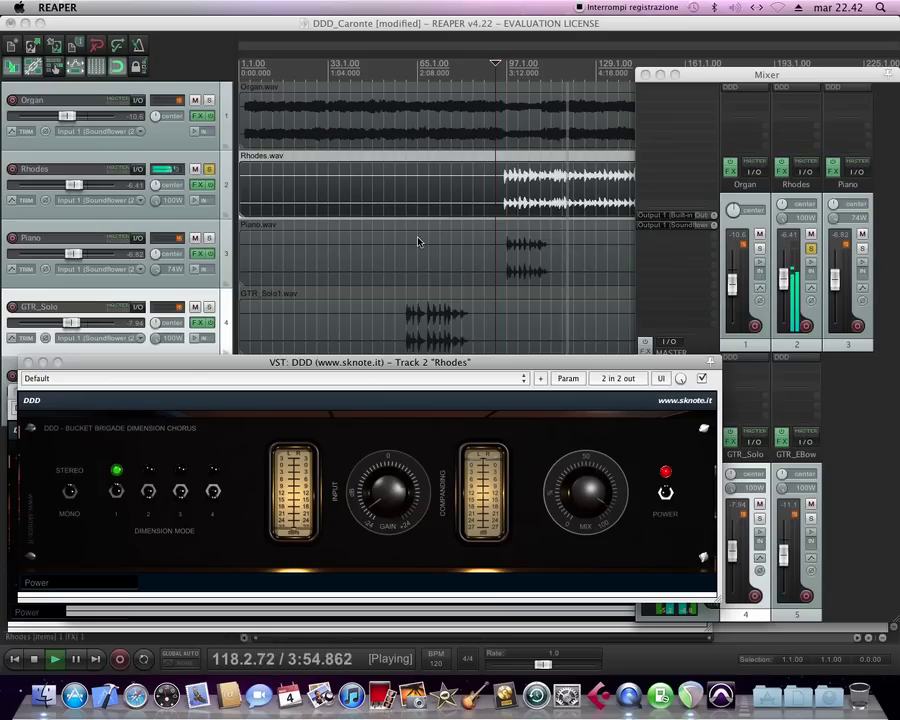
# Unsolo the Rhodes track, and bypass and re-enable the Organ and Rhodes track effects to compare them in the full mix
pyautogui.click(333, 223)
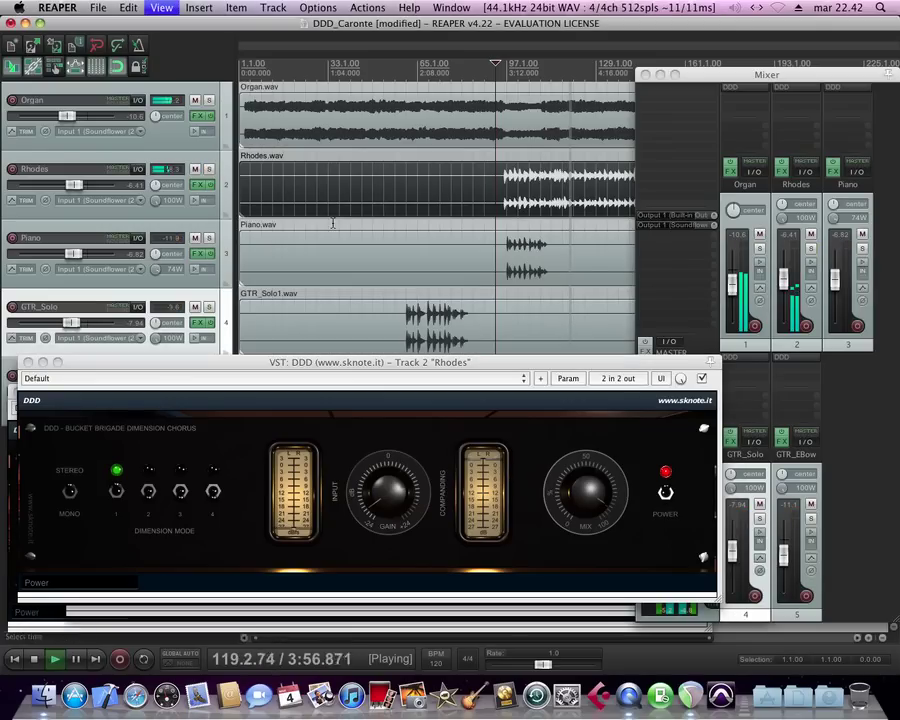
pyautogui.keyDown('super'); pyautogui.click(733, 168); pyautogui.keyUp('super')
pyautogui.keyDown('super'); pyautogui.click(783, 166); pyautogui.keyUp('super')
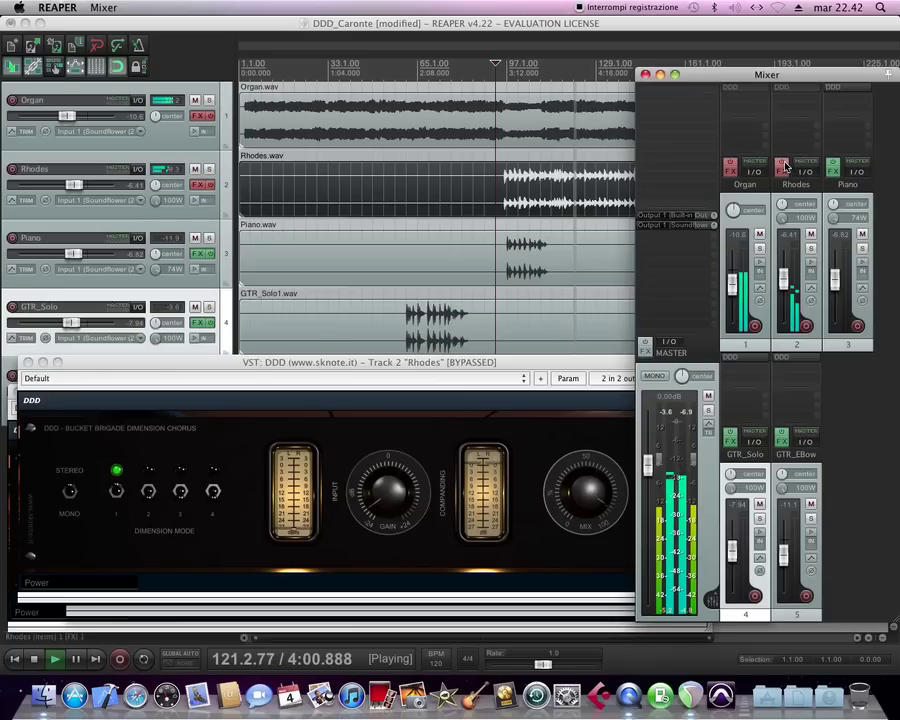
pyautogui.click(729, 165)
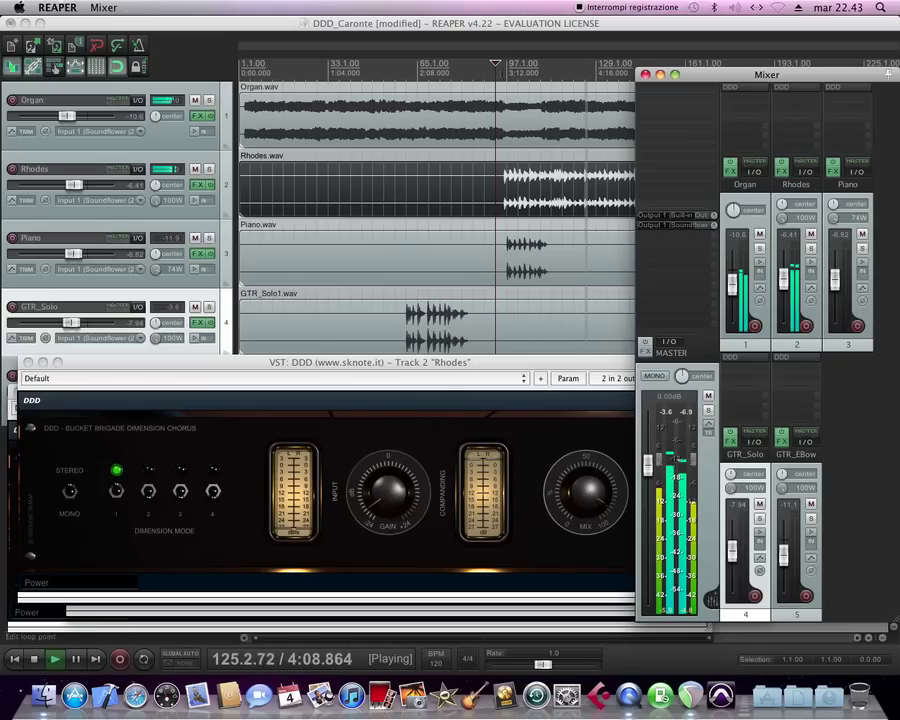
# Solo the Piano track from bar 97, and power on its DDD chorus with the mix at 91.5
pyautogui.click(418, 237)
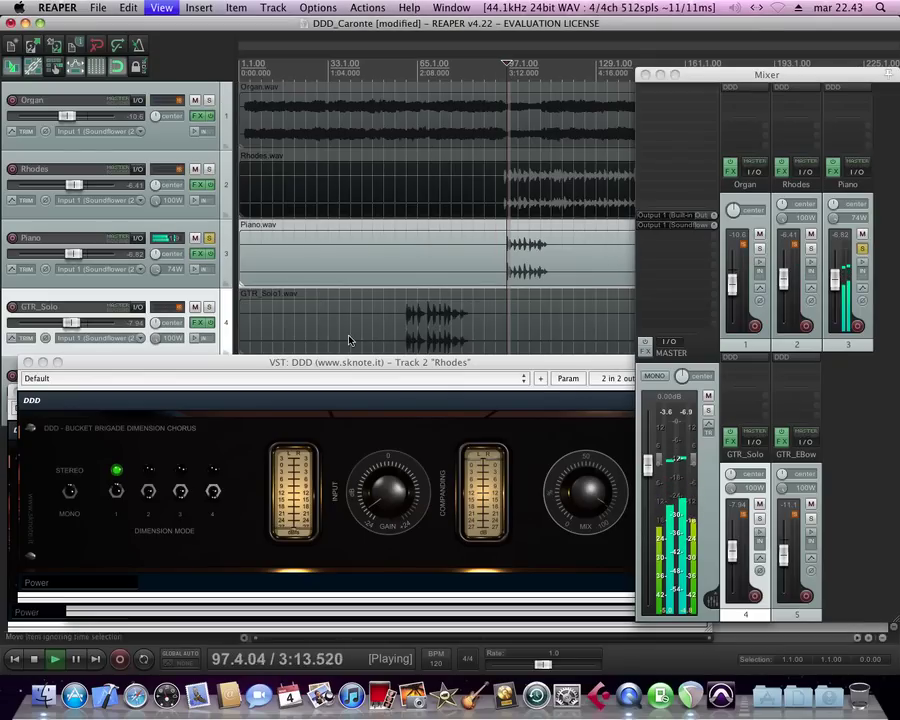
pyautogui.click(846, 88)
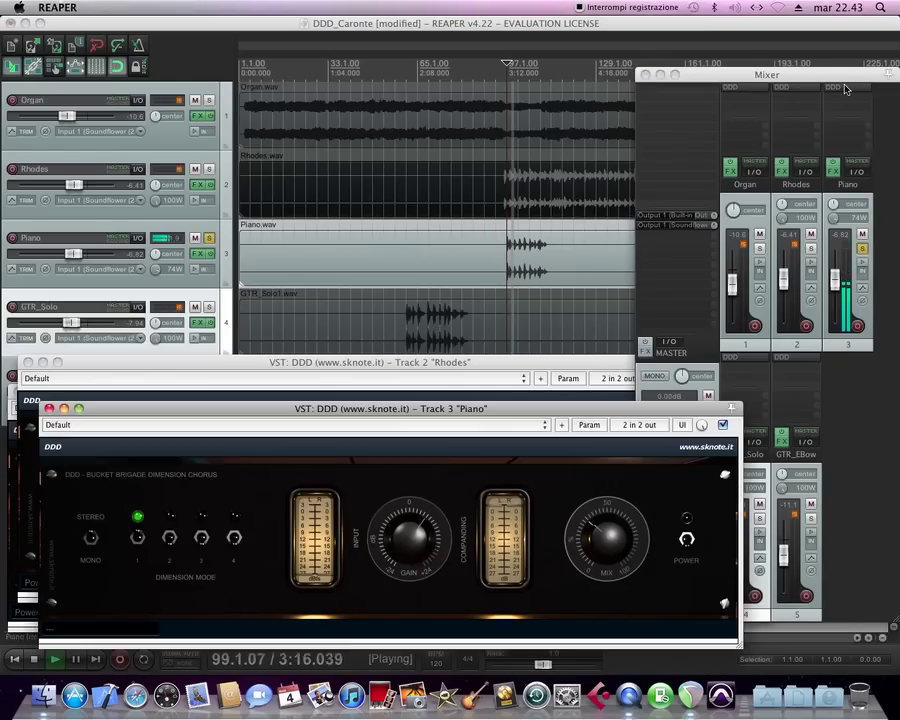
pyautogui.click(694, 540)
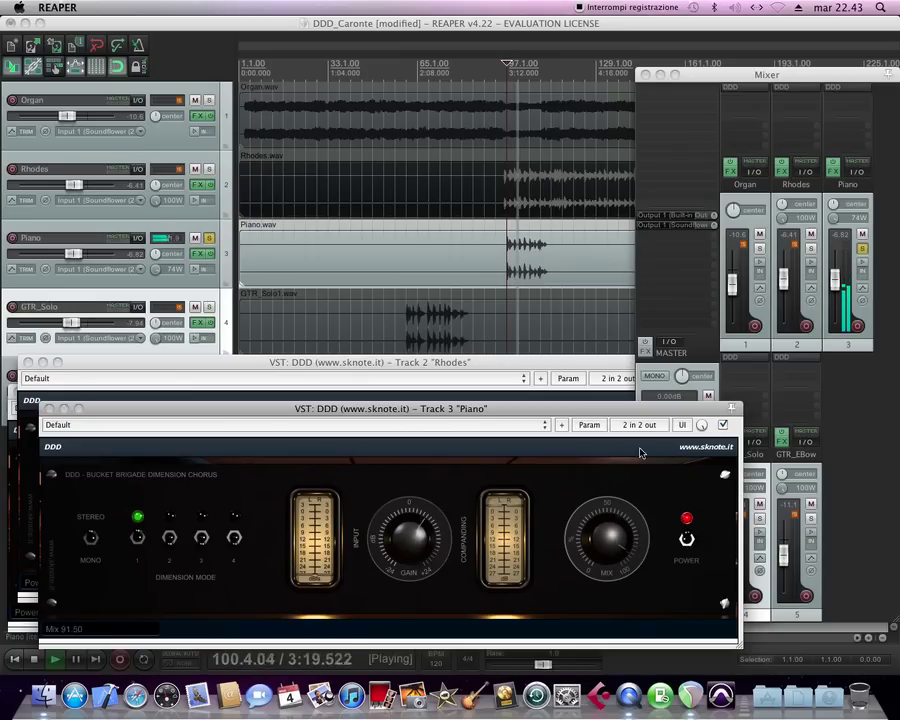
# Audition the Piano chorus in dimension modes 4, 3 and 2, ending on mode 1
pyautogui.click(235, 539)
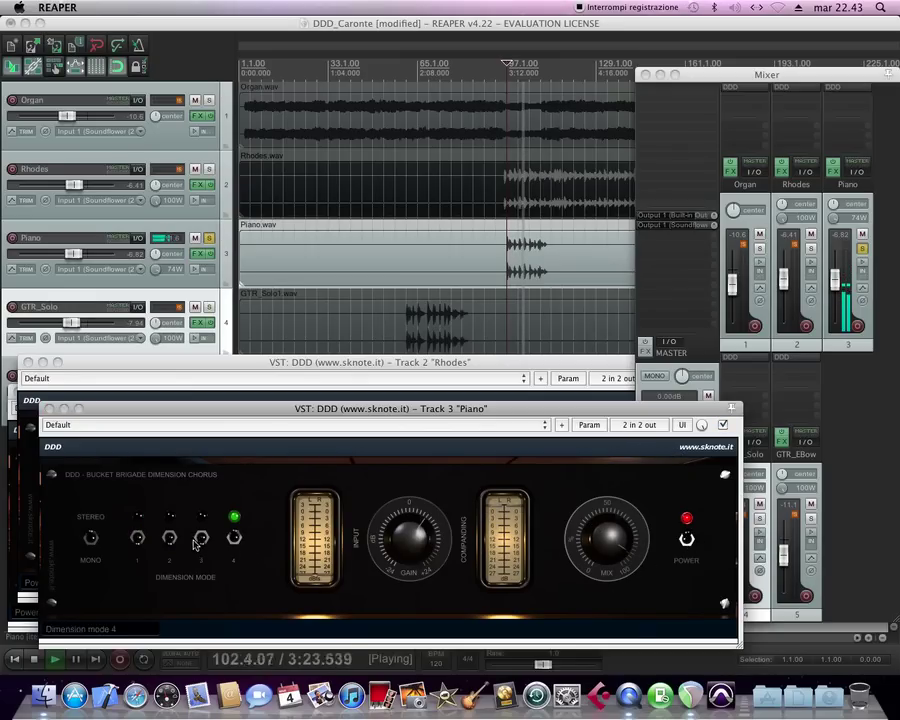
pyautogui.click(199, 541)
pyautogui.click(172, 541)
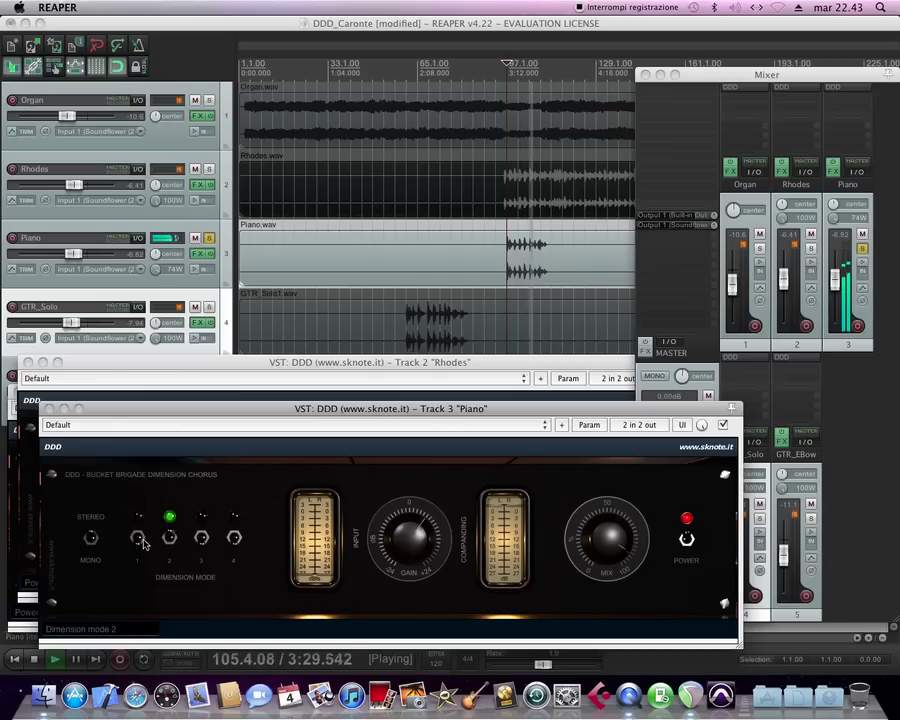
pyautogui.click(137, 539)
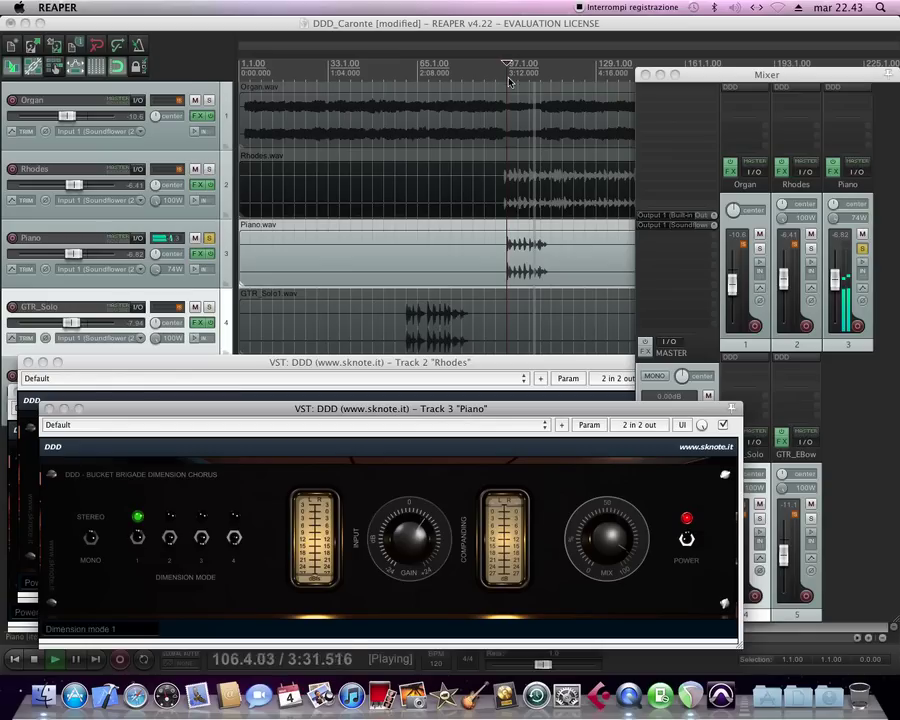
# Replay the piano from bar 97 with its chorus mix at 59, switching the power off and back on to compare
pyautogui.press('space')
pyautogui.press('space')
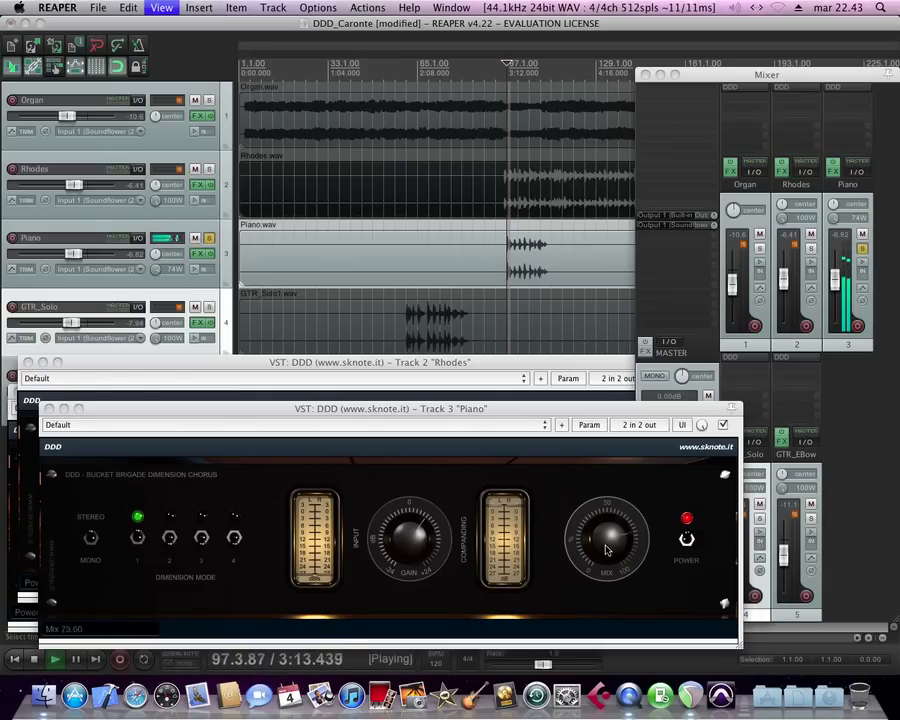
pyautogui.moveTo(605, 539); pyautogui.dragTo(603, 563)
pyautogui.moveTo(658, 545); pyautogui.dragTo(678, 550)
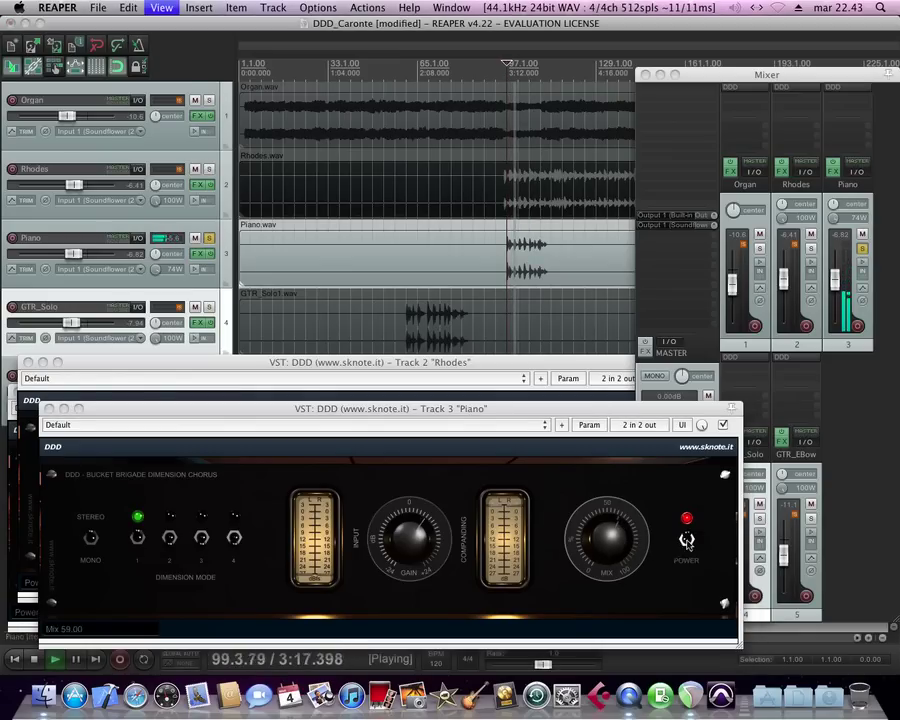
pyautogui.click(686, 540)
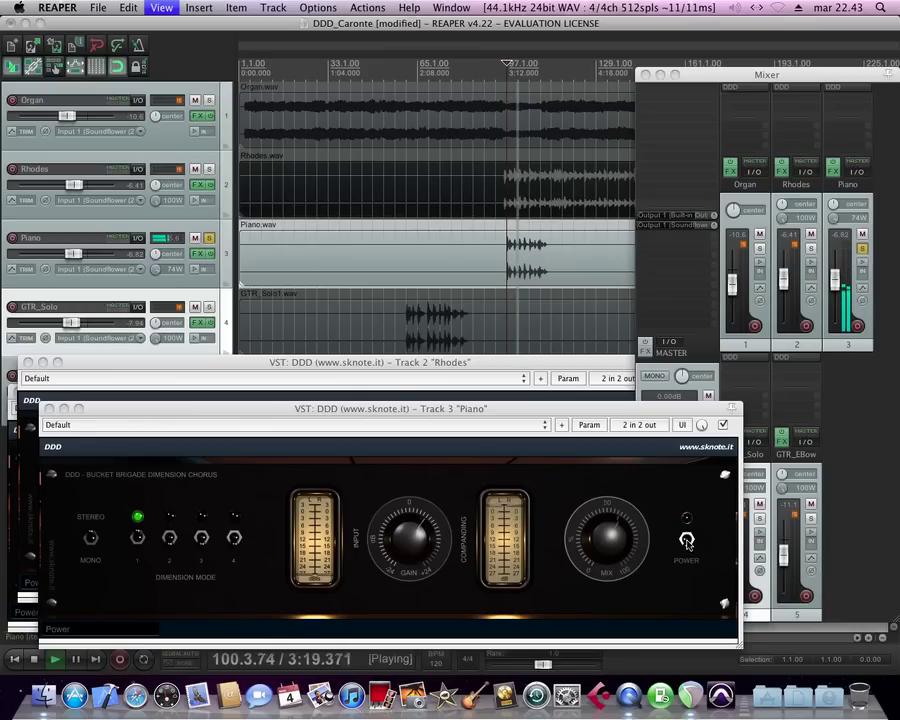
pyautogui.click(686, 540)
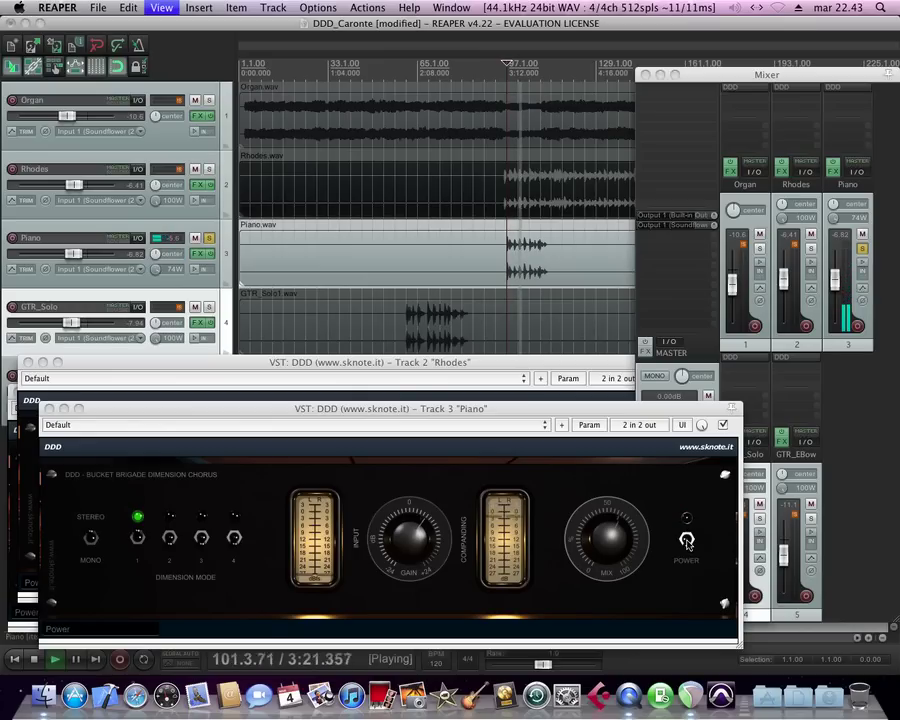
# Unsolo the Piano track, and bypass and re-enable the Organ, Rhodes and Piano track effects to compare them in the full mix
pyautogui.click(225, 245)
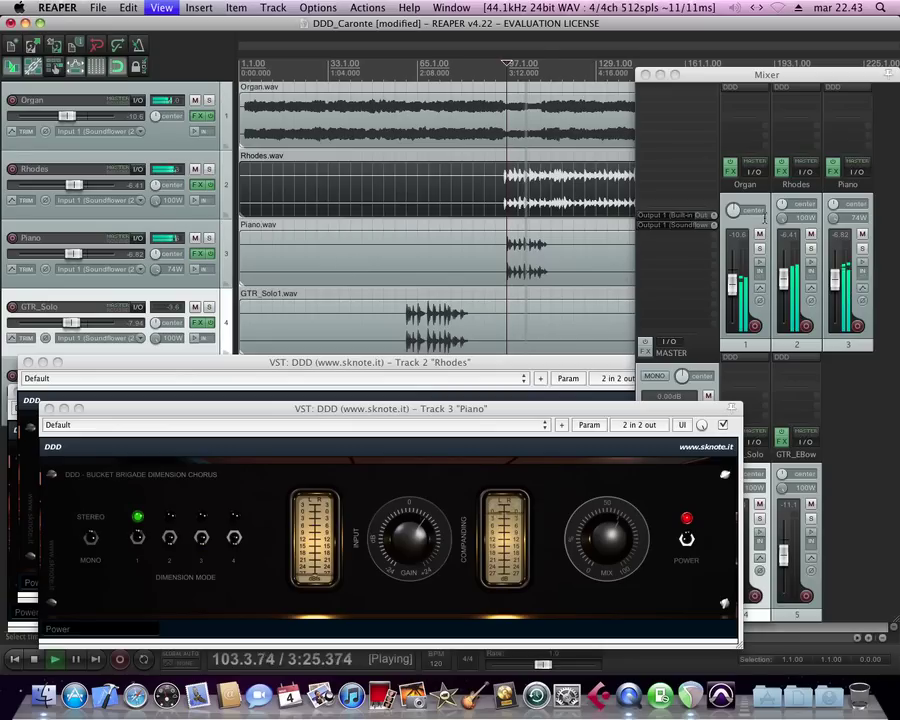
pyautogui.keyDown('ctrl'); pyautogui.click(727, 166); pyautogui.keyUp('ctrl')
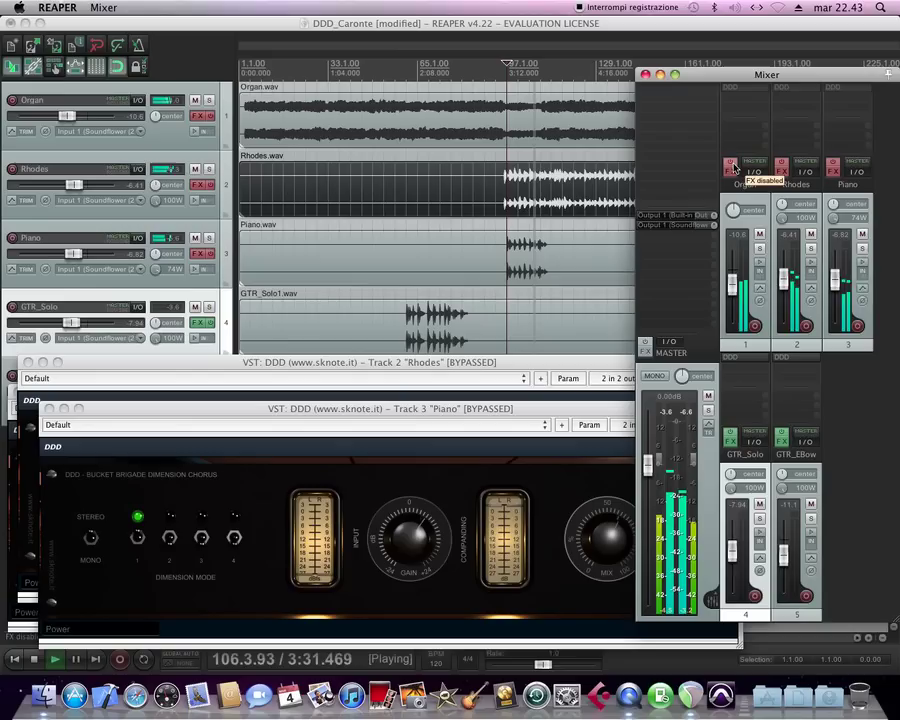
pyautogui.click(731, 166)
pyautogui.click(783, 166)
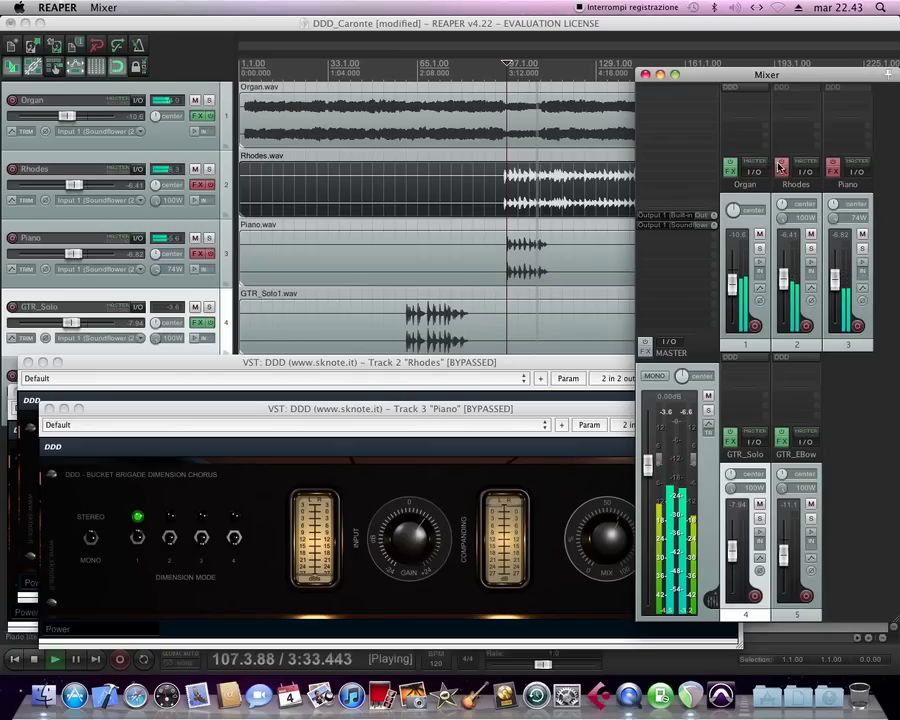
pyautogui.click(834, 166)
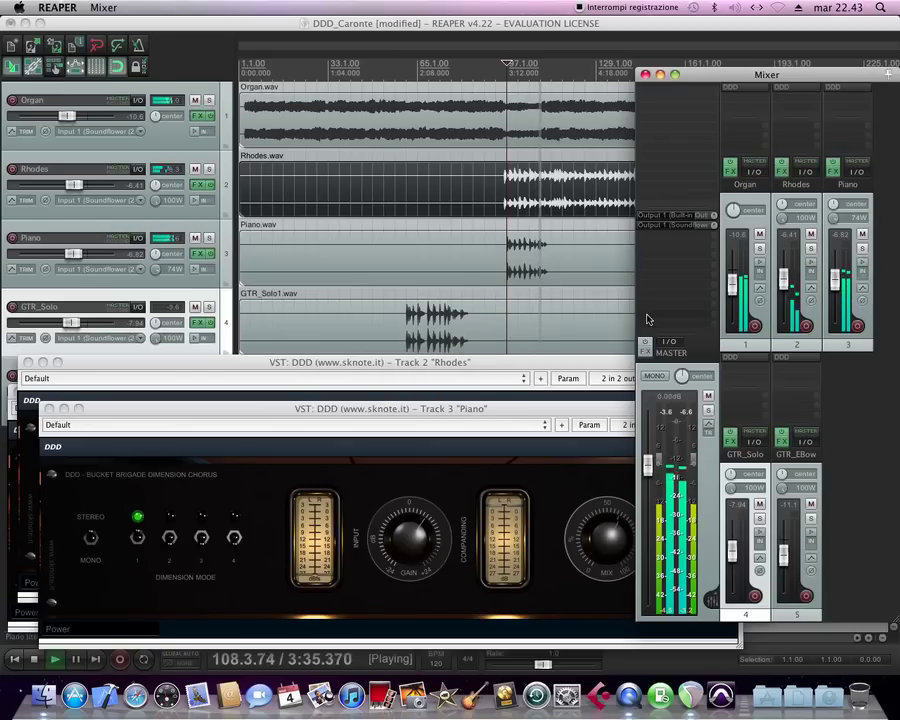
# Close the open DDD plugin windows, including those of the Piano, Rhodes and GTR_Solo tracks
pyautogui.click(573, 415)
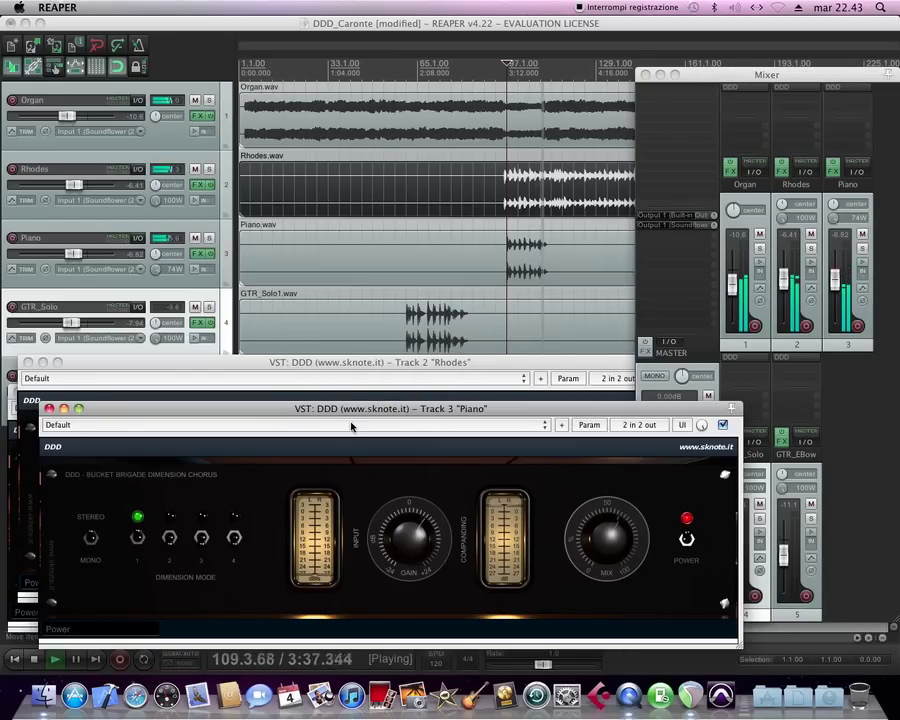
pyautogui.click(49, 410)
pyautogui.click(26, 374)
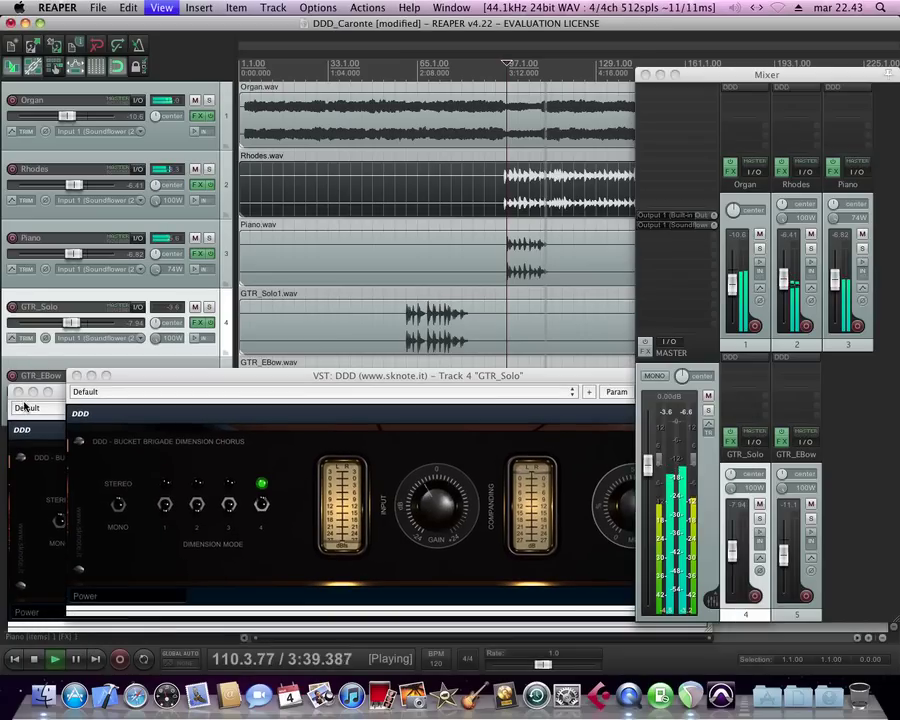
pyautogui.click(76, 377)
pyautogui.click(19, 391)
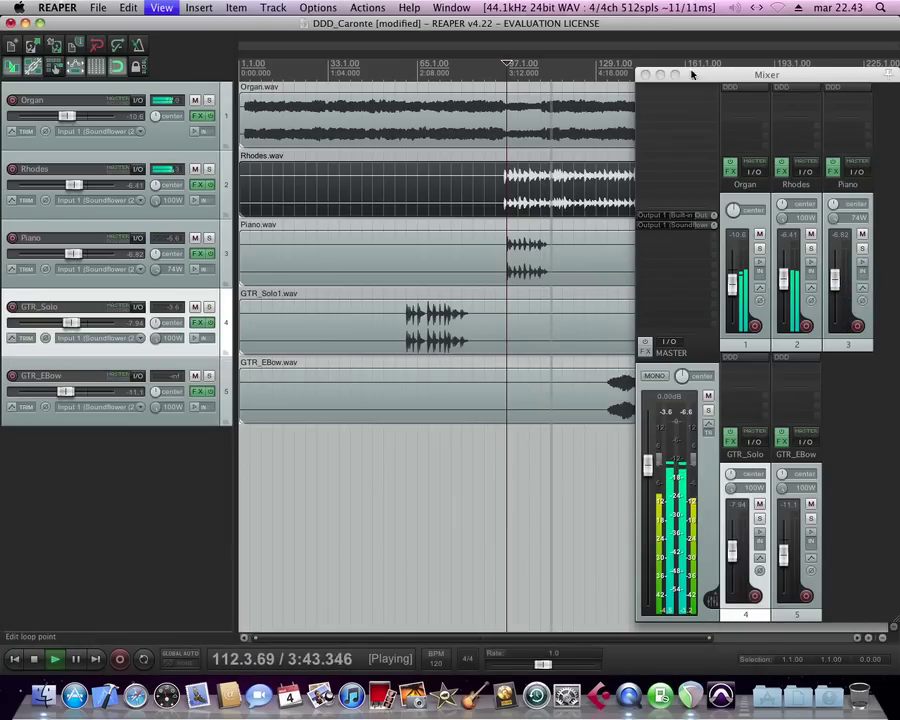
# Move playback to the start of the GTR_EBow.wav sound at bar 133, repositioning the mixer to reach the timeline and effects
pyautogui.moveTo(693, 74); pyautogui.dragTo(595, 442)
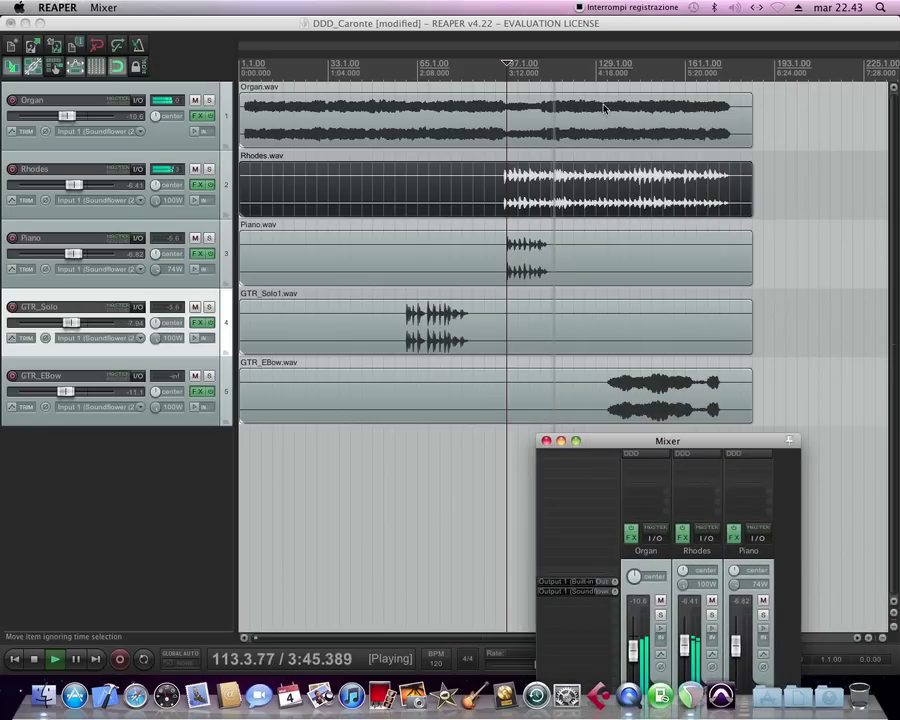
pyautogui.click(597, 203)
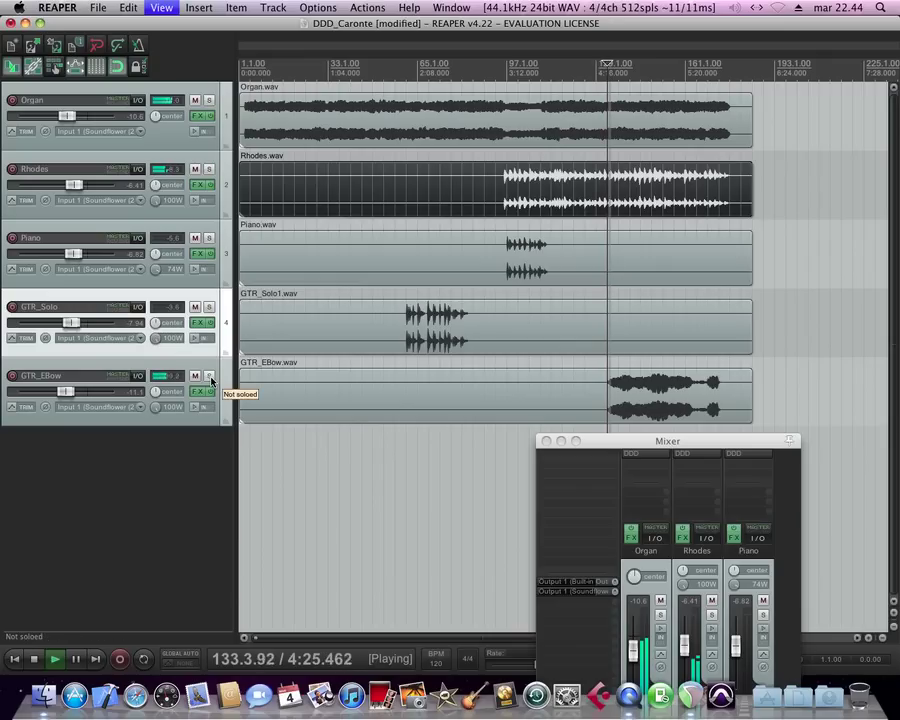
pyautogui.moveTo(634, 441); pyautogui.dragTo(243, 66)
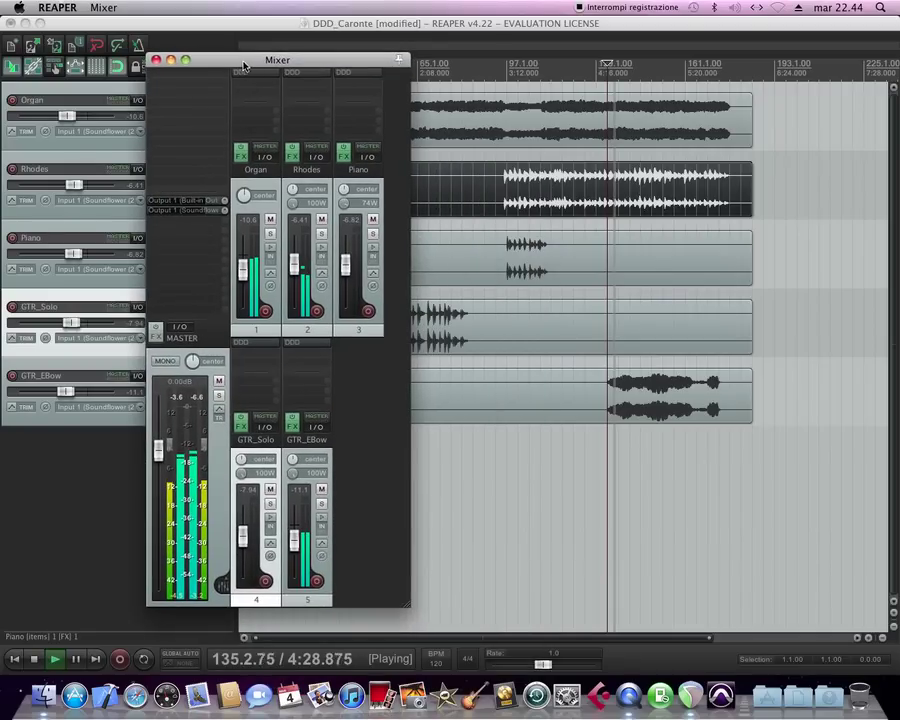
# Open the GTR_EBow track's DDD chorus, set its mix to 27.5, and switch its power off and back on to compare
pyautogui.click(311, 345)
pyautogui.moveTo(690, 259); pyautogui.dragTo(690, 213)
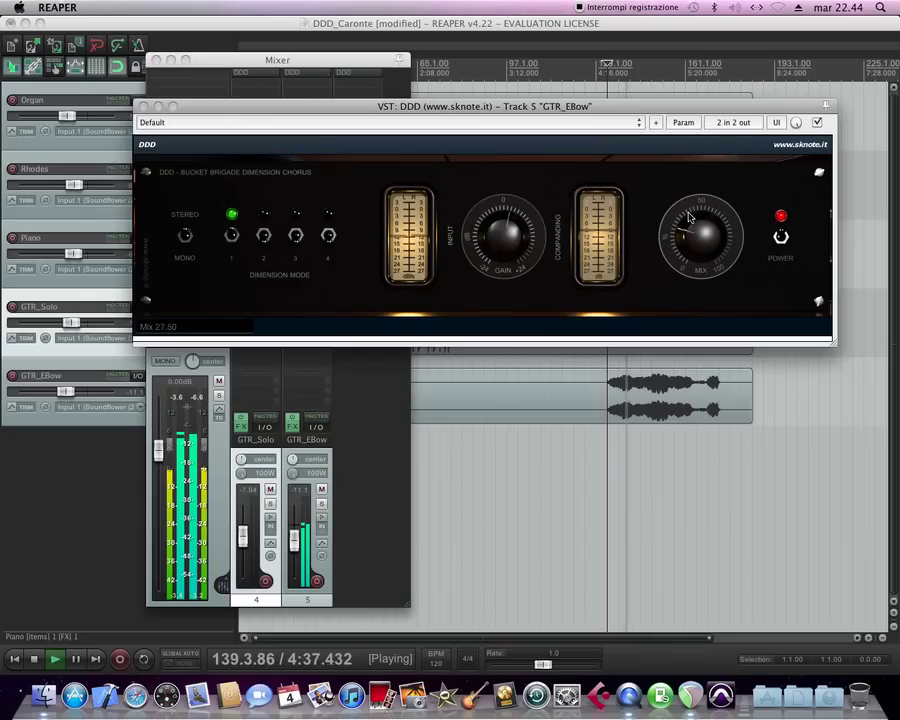
pyautogui.click(781, 237)
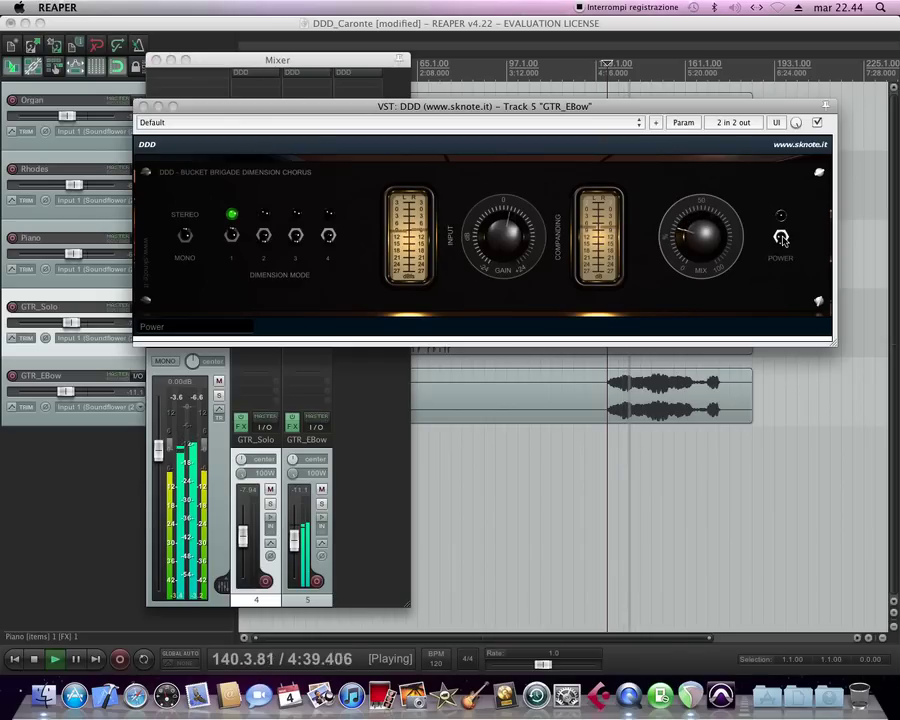
pyautogui.click(781, 237)
# Audition the GTR_EBow chorus in dimension modes 4, 3 and 2, ending on mode 1
pyautogui.click(328, 235)
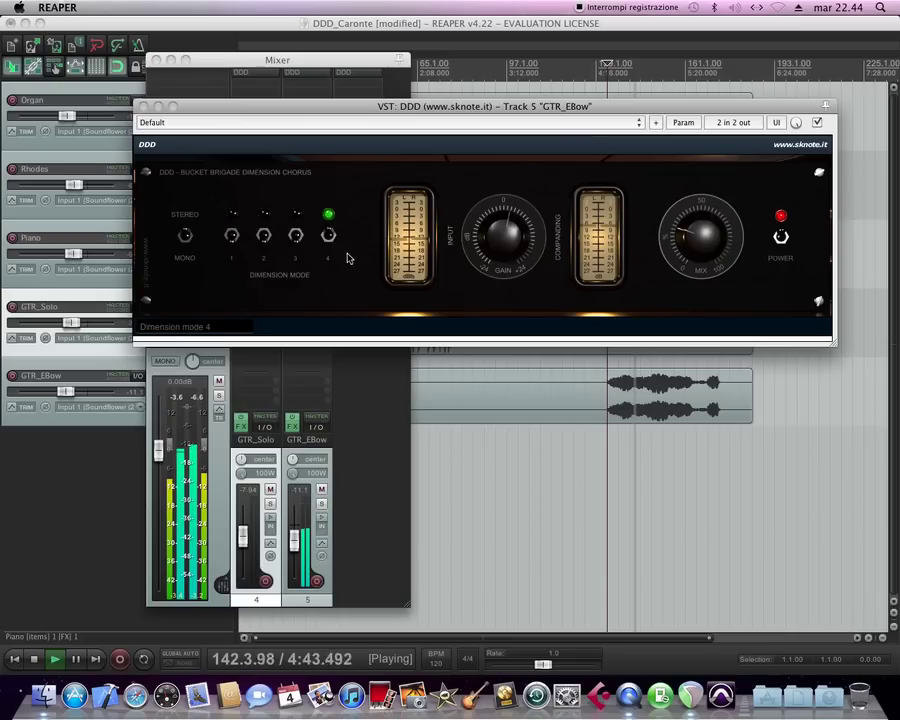
pyautogui.click(297, 236)
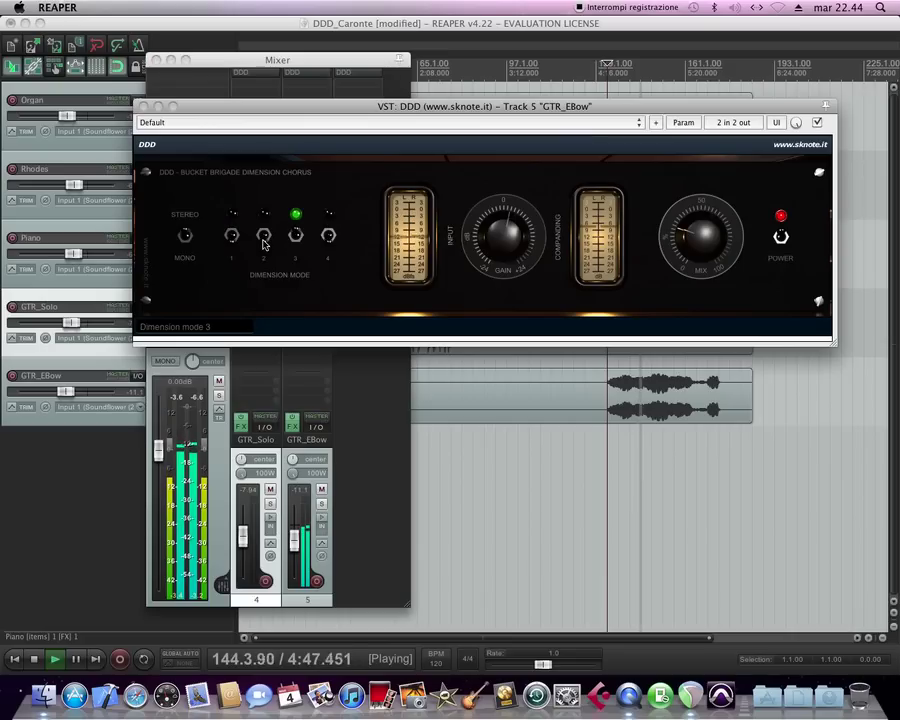
pyautogui.click(264, 240)
pyautogui.click(231, 237)
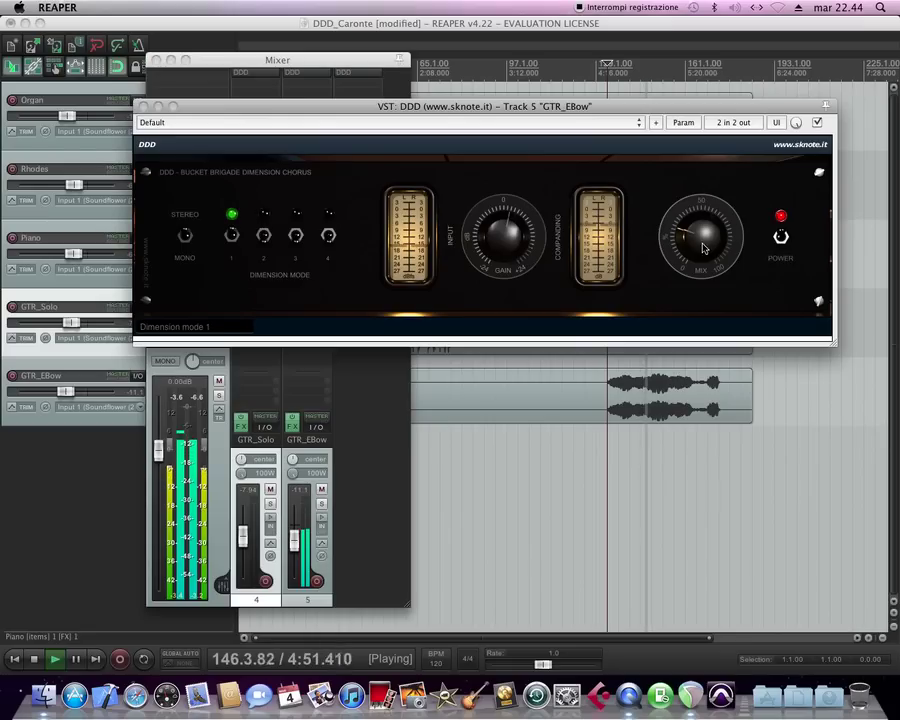
# Switch the GTR_EBow chorus off and back on in dimension mode 1, and close its plugin window
pyautogui.click(781, 237)
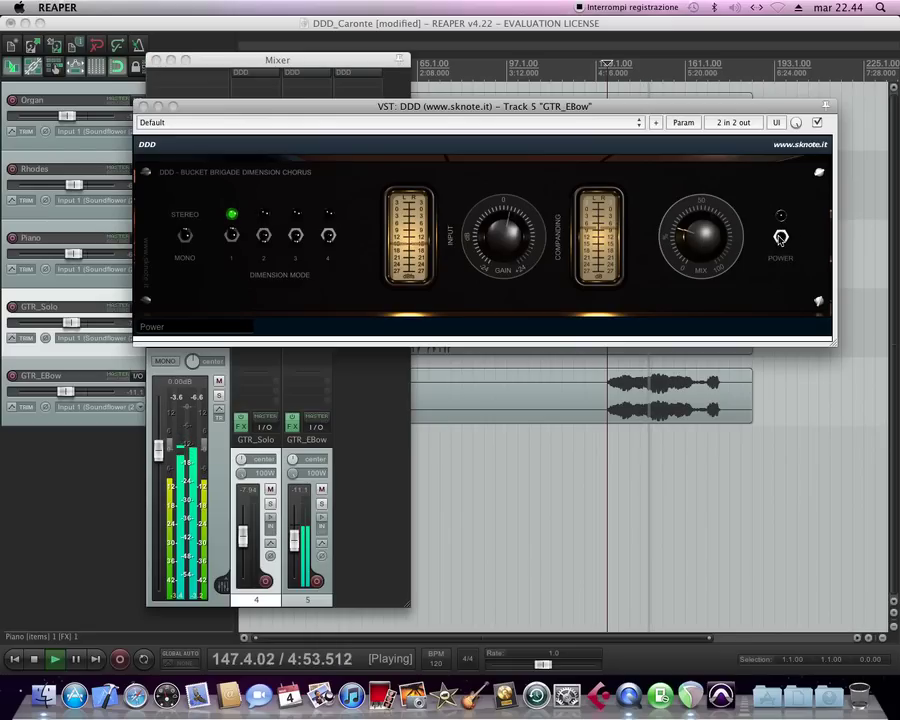
pyautogui.click(781, 237)
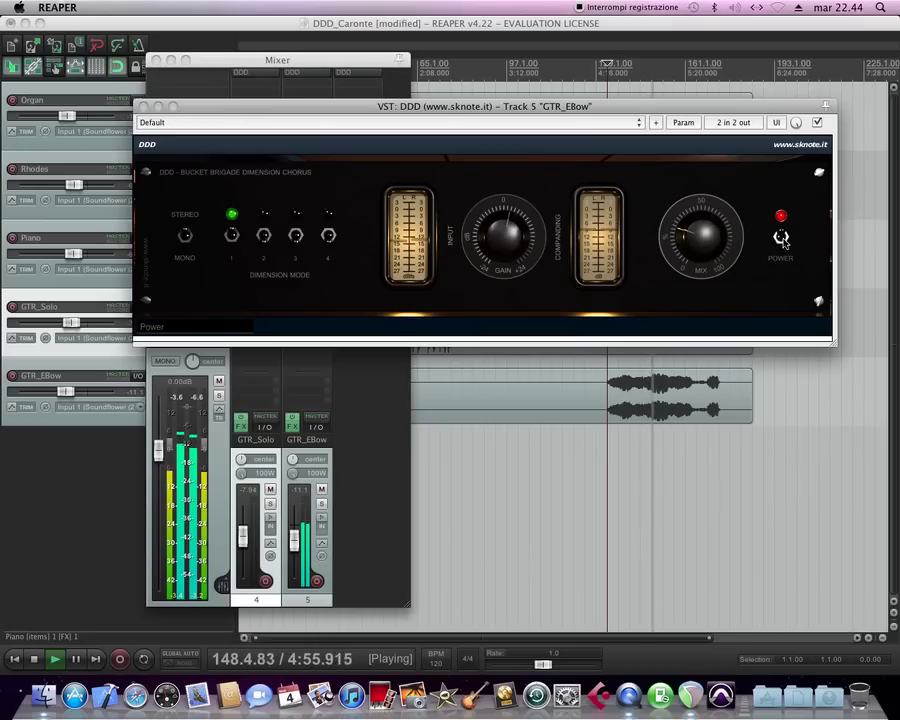
pyautogui.click(143, 105)
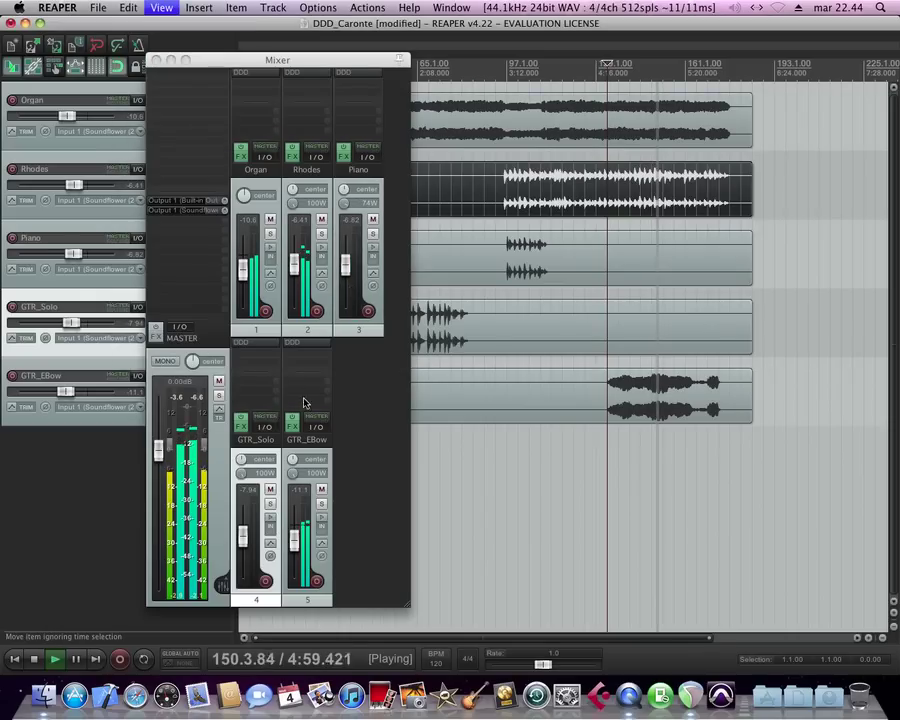
# Bypass and re-enable the Organ, Rhodes, GTR_Solo and GTR_EBow track effects to compare the full mix, and stop playback
pyautogui.click(292, 421)
pyautogui.click(240, 151)
pyautogui.click(292, 151)
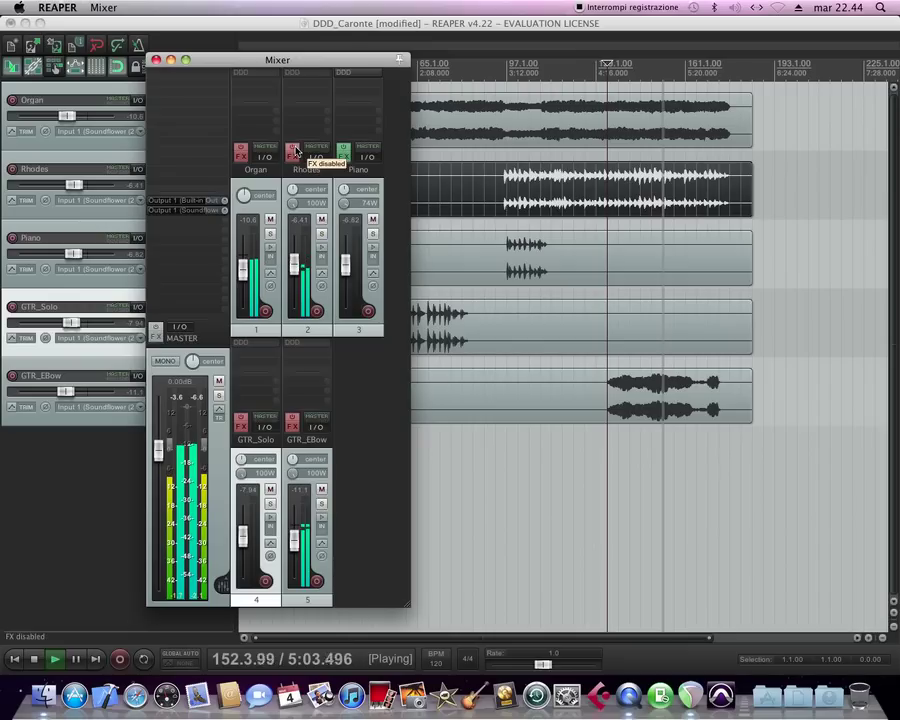
pyautogui.click(241, 151)
pyautogui.click(292, 151)
pyautogui.click(242, 420)
pyautogui.click(293, 420)
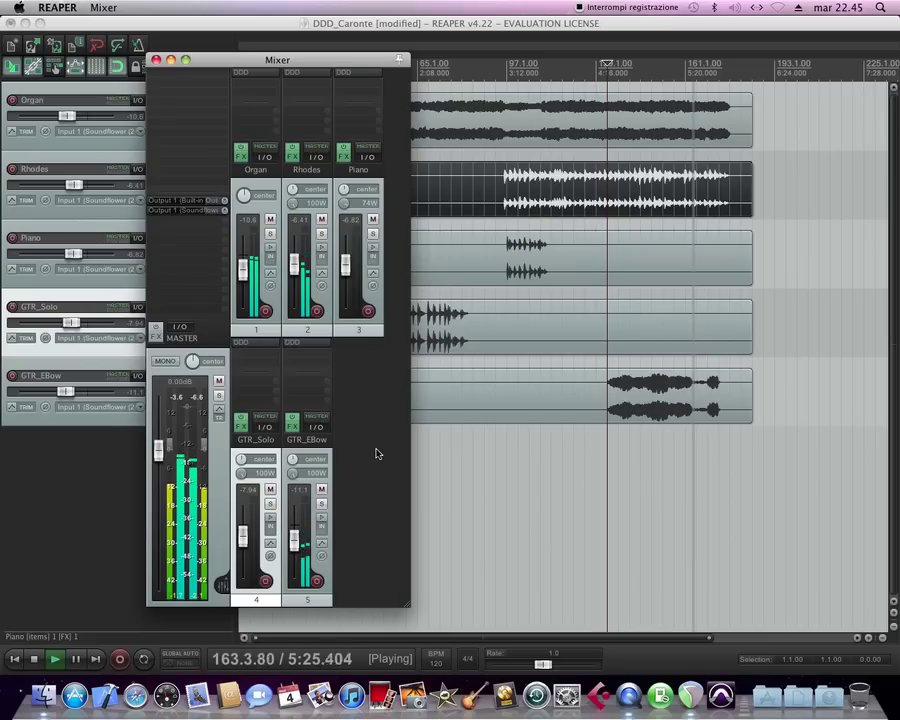
pyautogui.click(35, 660)
pyautogui.click(35, 660)
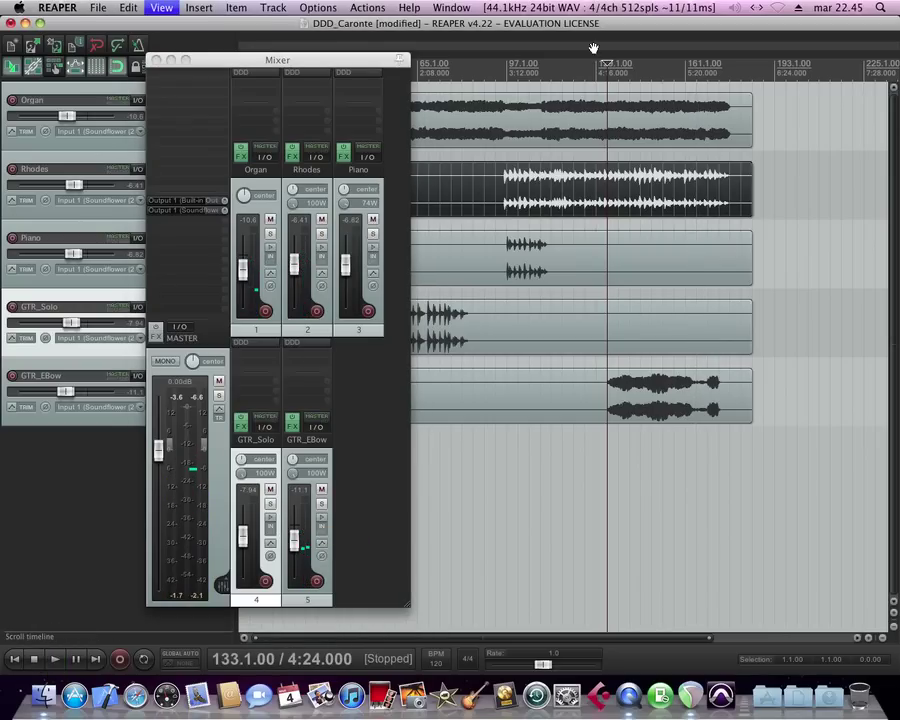